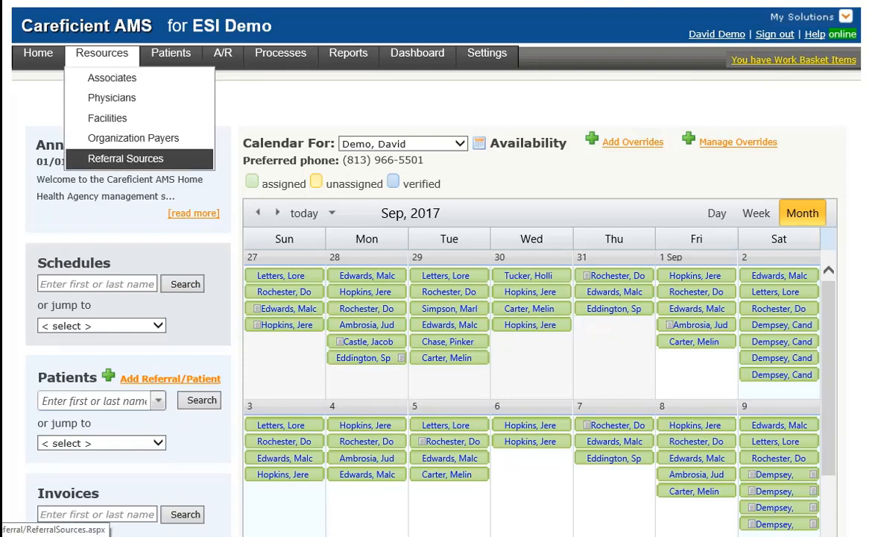
- Open the Referral Sources list from the Resources menu
{"action": "left_click", "coordinate": [125, 158]}
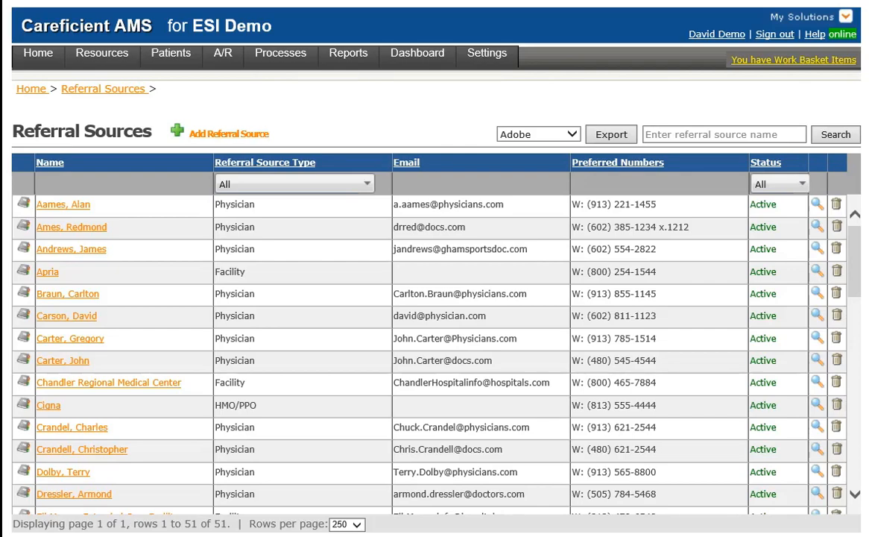
- Start a new Physician referral source and enter the doctor's first and last name
{"action": "left_click", "coordinate": [229, 135]}
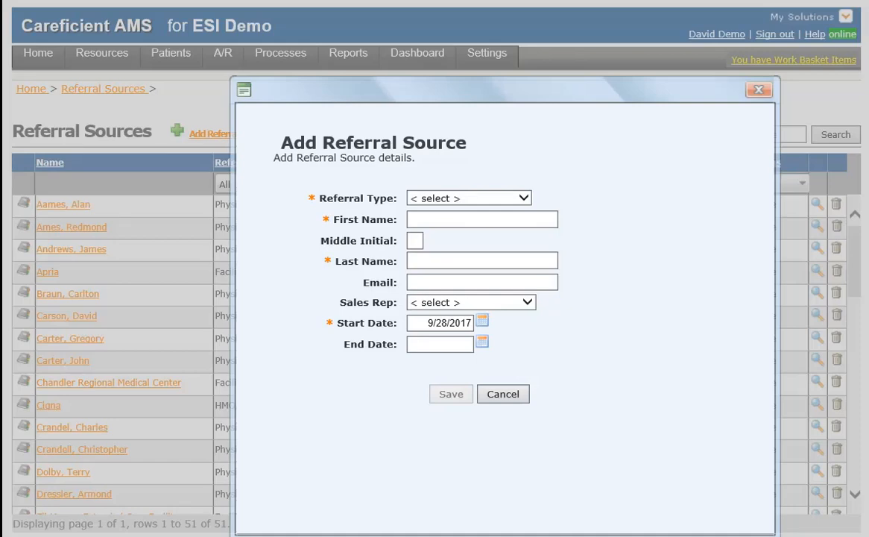
{"action": "left_click", "coordinate": [523, 198]}
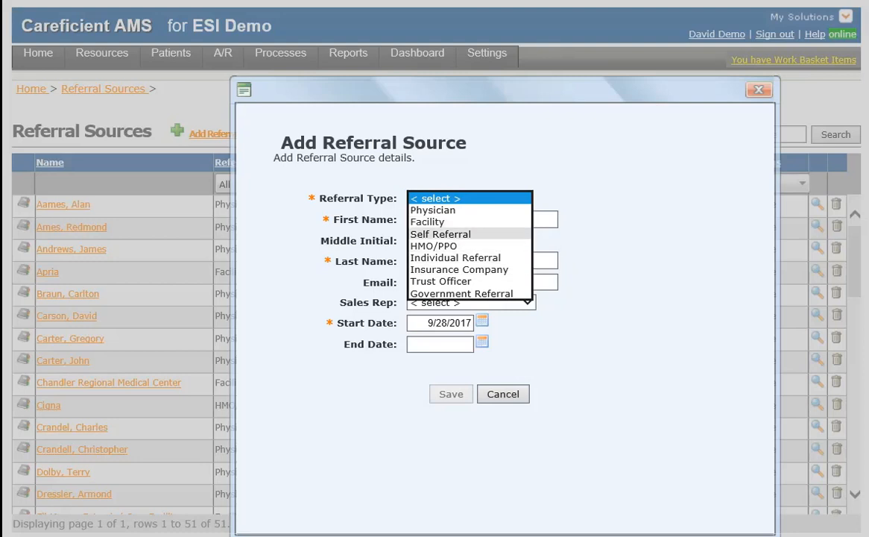
{"action": "left_click", "coordinate": [433, 210]}
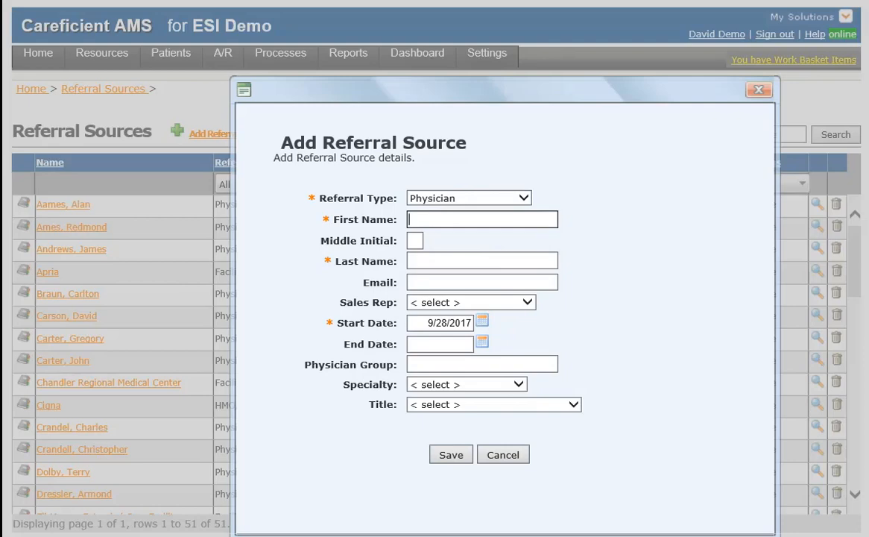
{"action": "type", "text": "Craig"}
{"action": "key", "text": "Tab"}
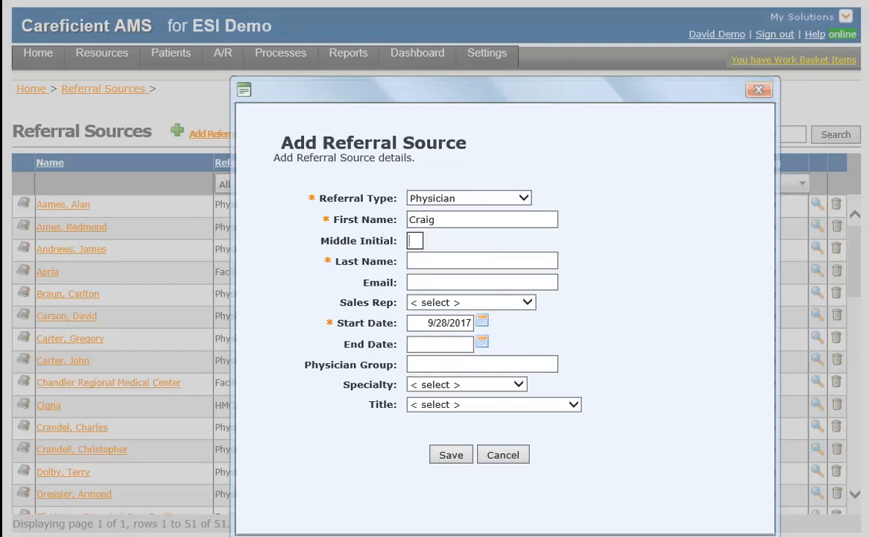
{"action": "key", "text": "Tab"}
{"action": "type", "text": "Johnson"}
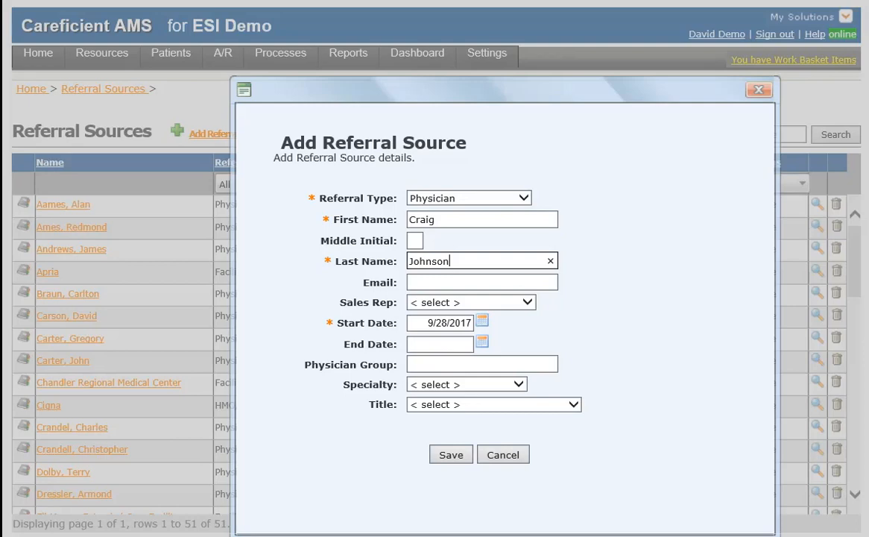
- Set specialty to General Practice and title to Medical Doctor, then save the physician
{"action": "left_click", "coordinate": [467, 384]}
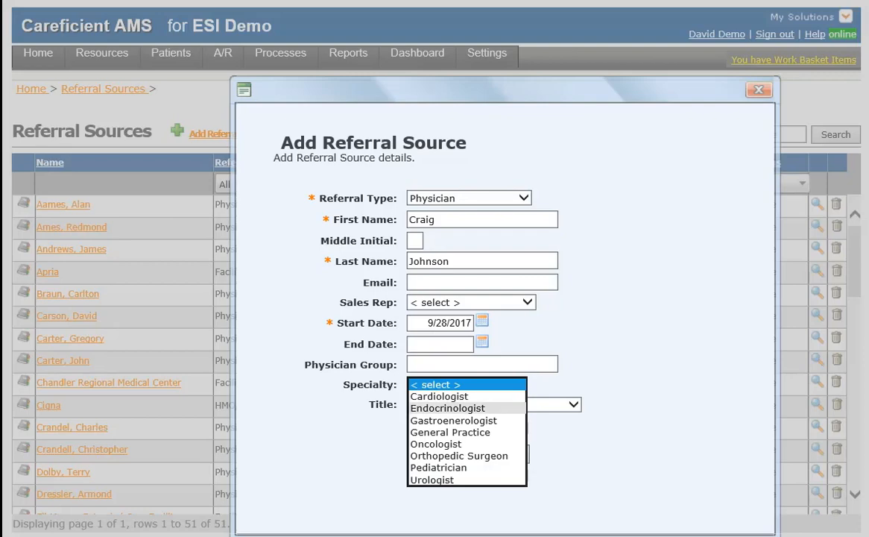
{"action": "left_click", "coordinate": [451, 433]}
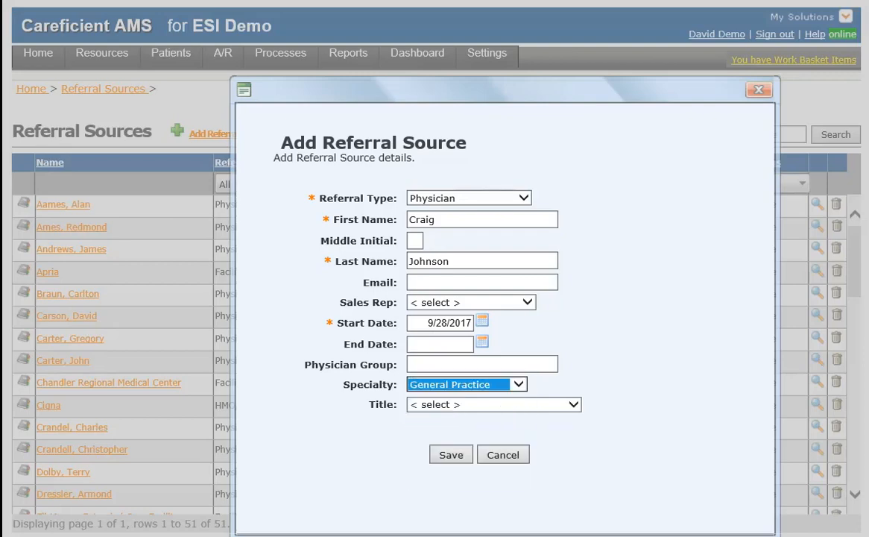
{"action": "left_click", "coordinate": [492, 404]}
{"action": "left_click", "coordinate": [447, 429]}
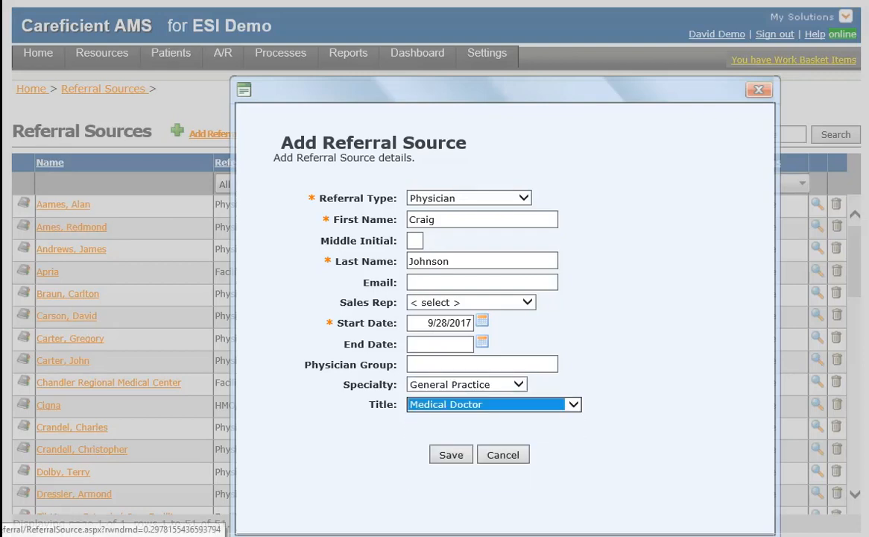
{"action": "left_click", "coordinate": [451, 455]}
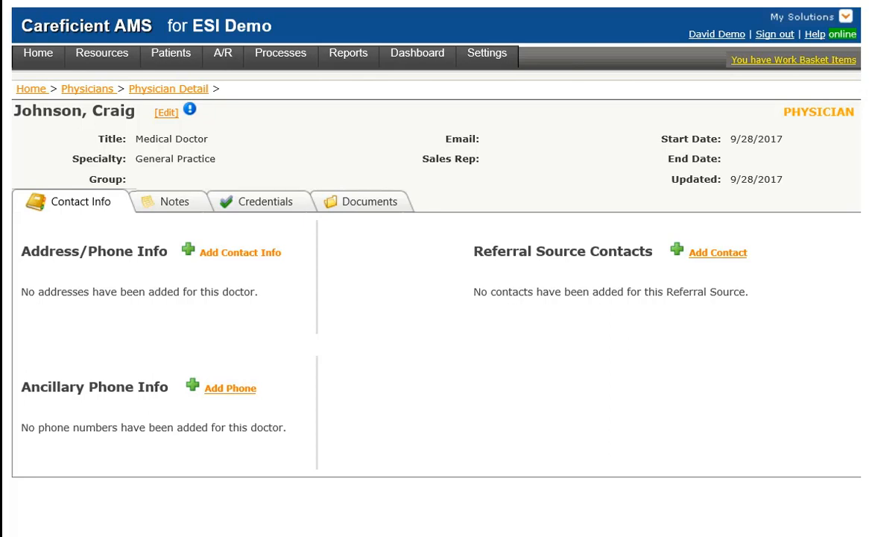
- Start adding address and phone info on the physician's detail page
{"action": "left_click", "coordinate": [240, 253]}
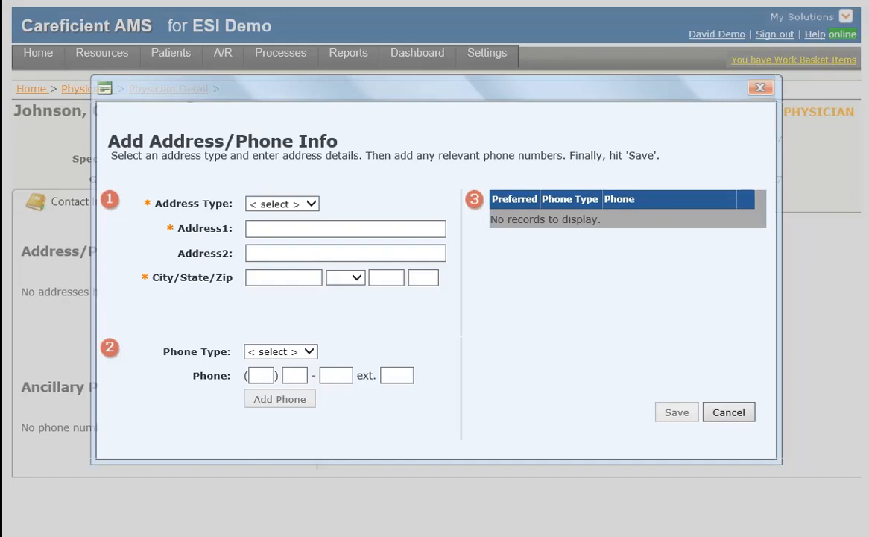
- Enter a Work address in Tampa, FL with its street and zip code
{"action": "left_click", "coordinate": [282, 203]}
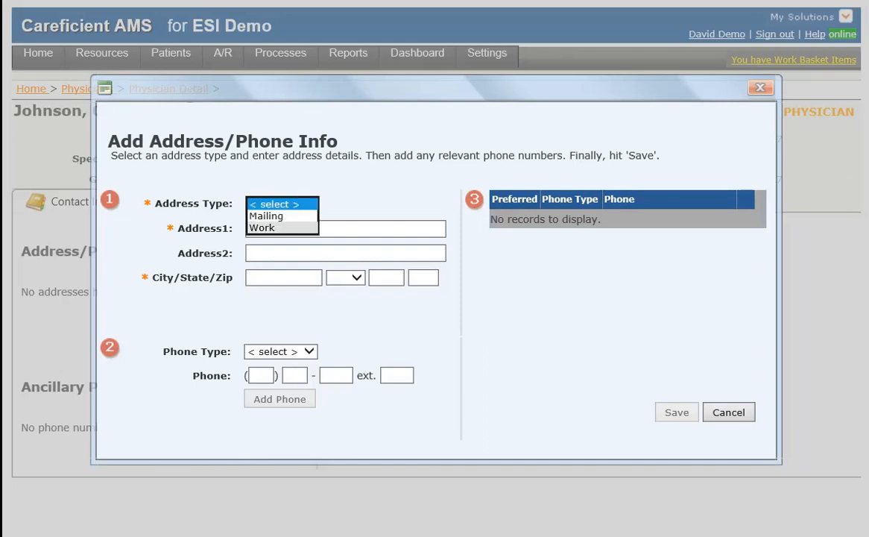
{"action": "left_click", "coordinate": [263, 228]}
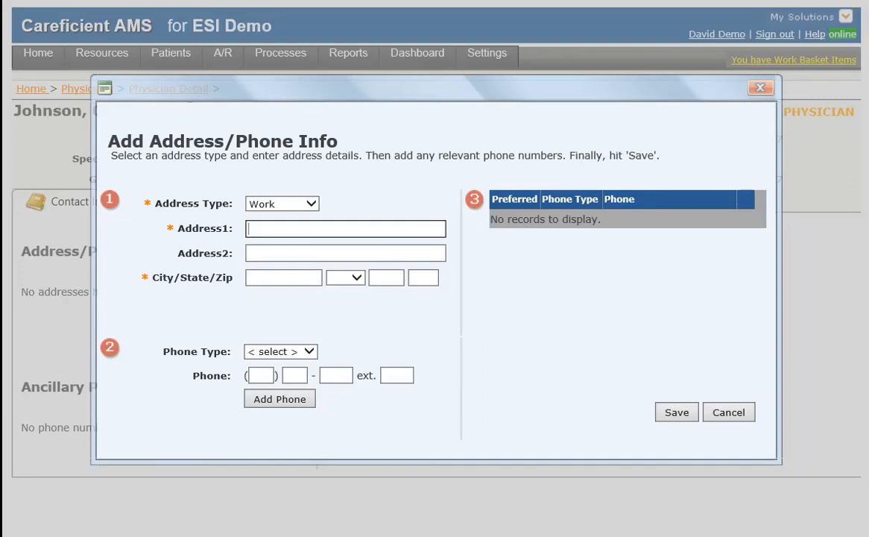
{"action": "type", "text": "8000 Main"}
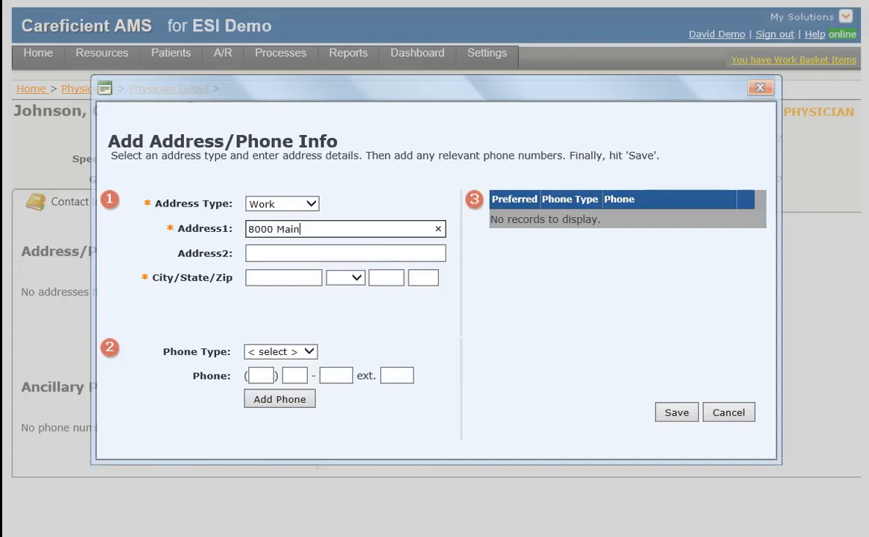
{"action": "type", "text": " St"}
{"action": "key", "text": "Tab"}
{"action": "key", "text": "Tab"}
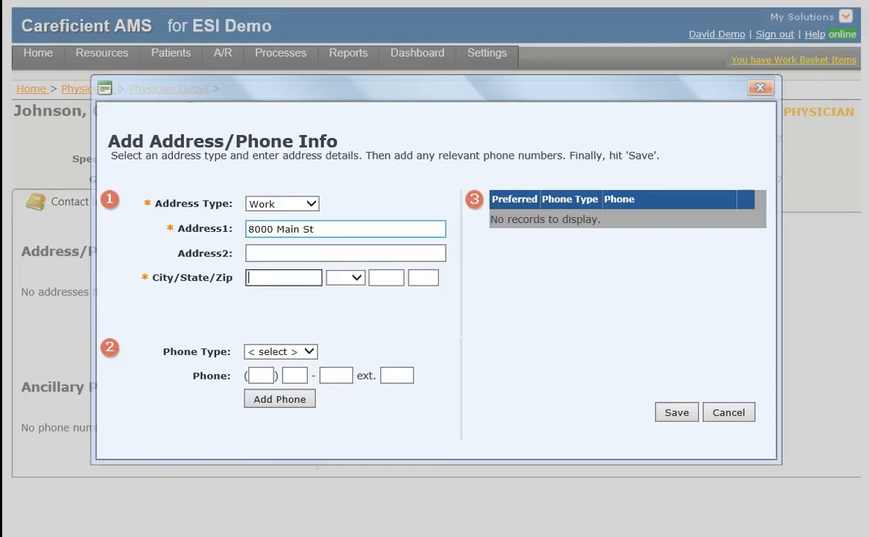
{"action": "type", "text": "Tampa"}
{"action": "key", "text": "Tab"}
{"action": "key", "text": "f"}
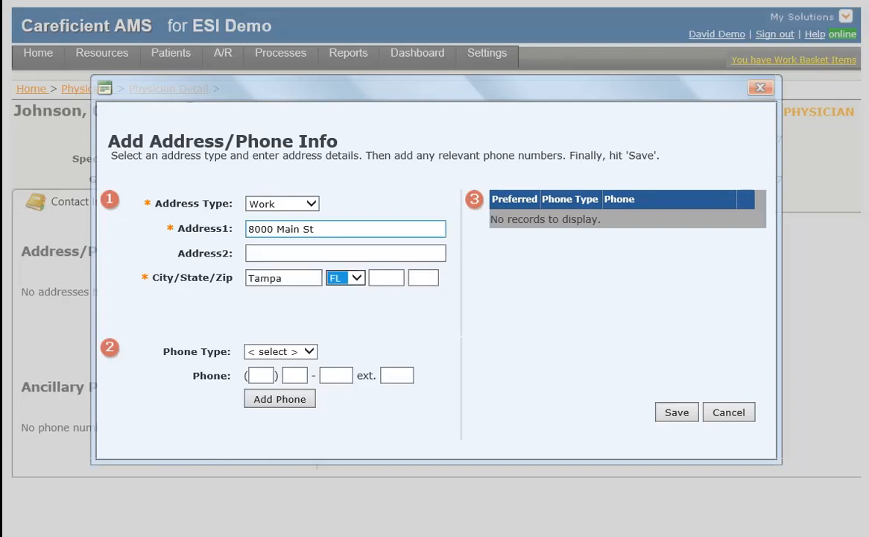
{"action": "key", "text": "Tab"}
{"action": "type", "text": "33624"}
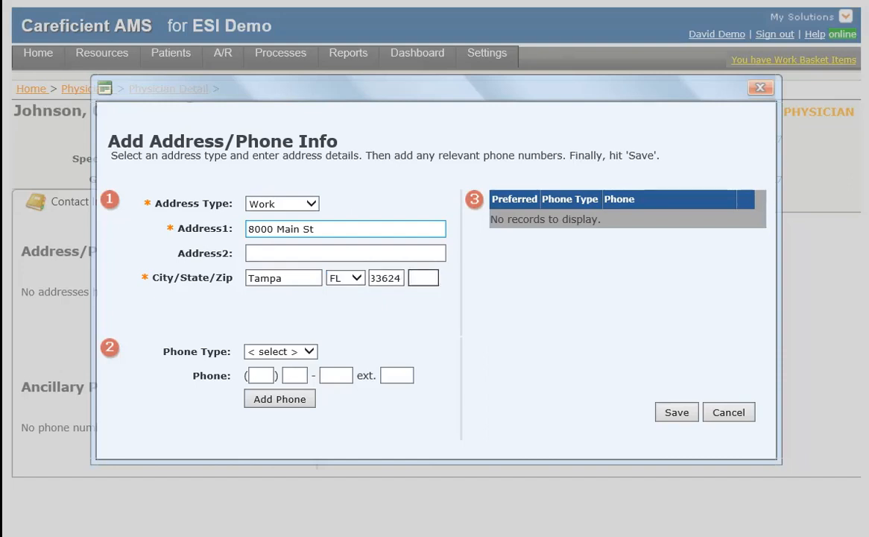
- Add the physician's Work phone number and Fax number to the phone list
{"action": "left_click", "coordinate": [281, 352]}
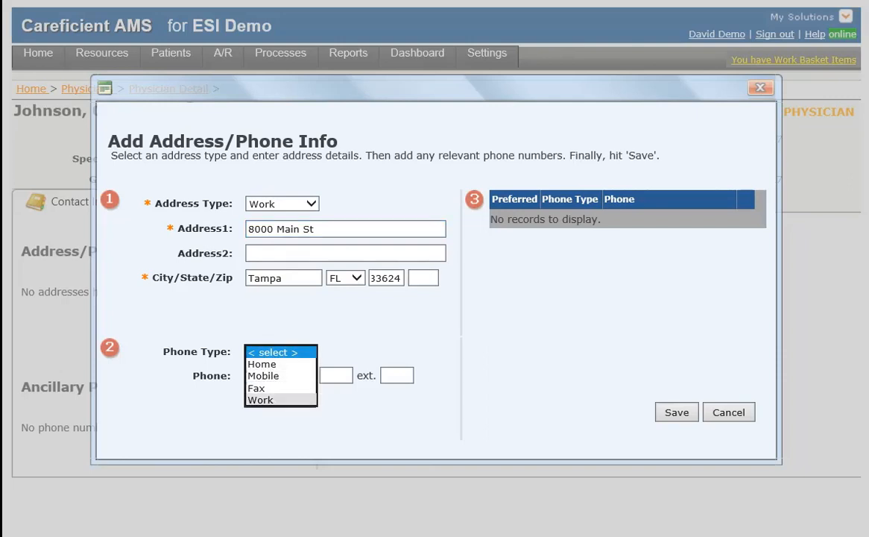
{"action": "left_click", "coordinate": [281, 400]}
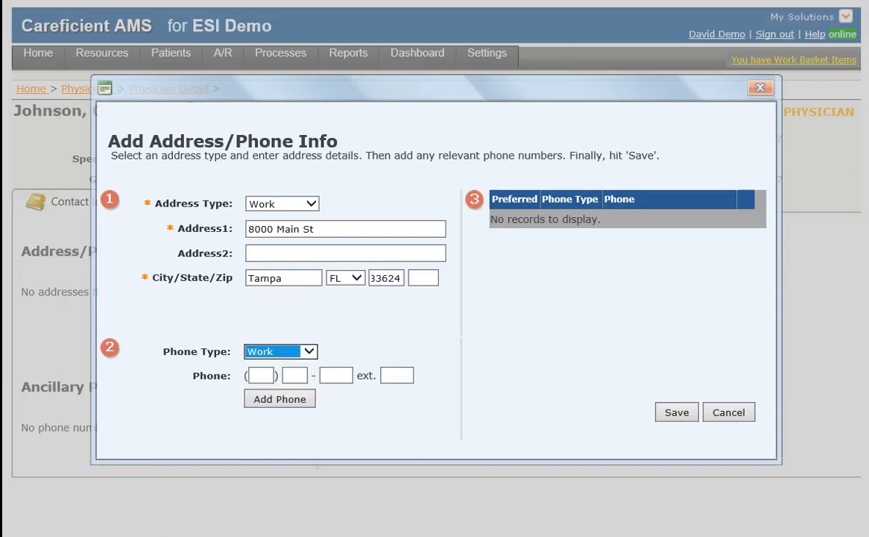
{"action": "left_click", "coordinate": [262, 376]}
{"action": "type", "text": "8"}
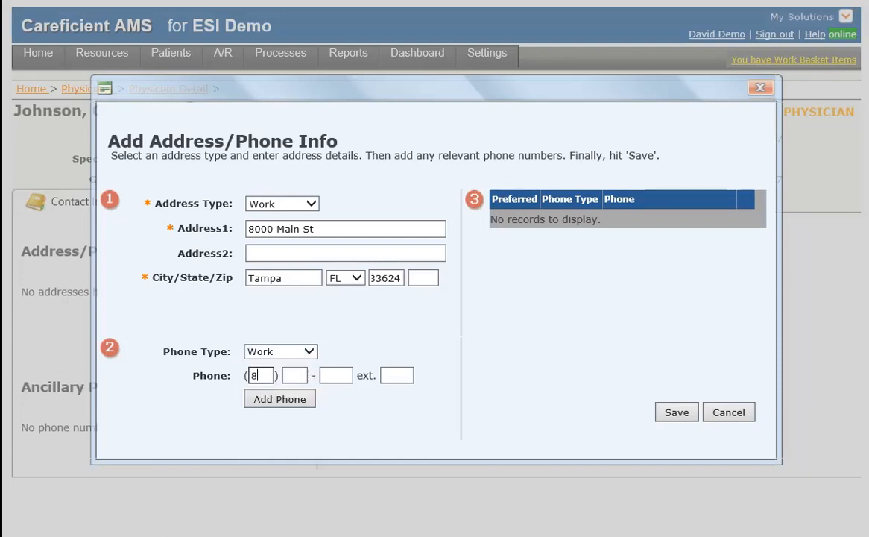
{"action": "type", "text": "13) 555 - 44444"}
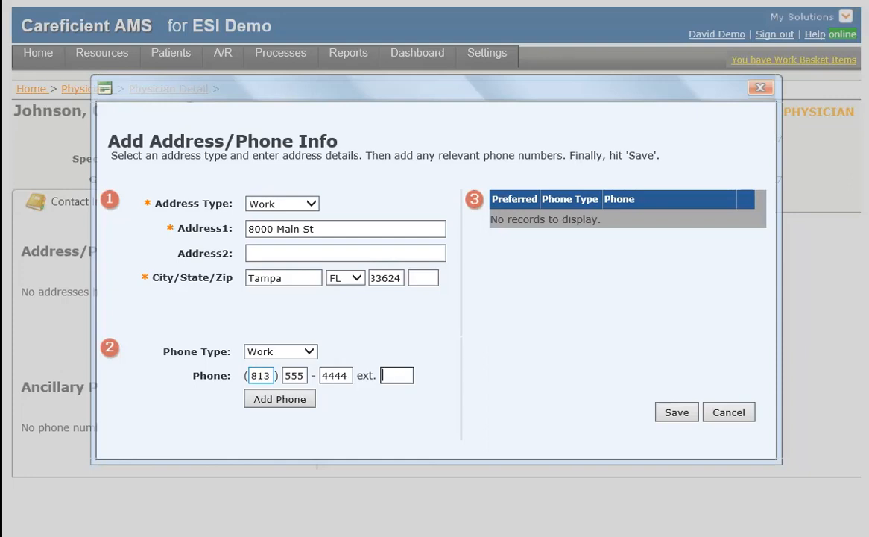
{"action": "left_click", "coordinate": [279, 399]}
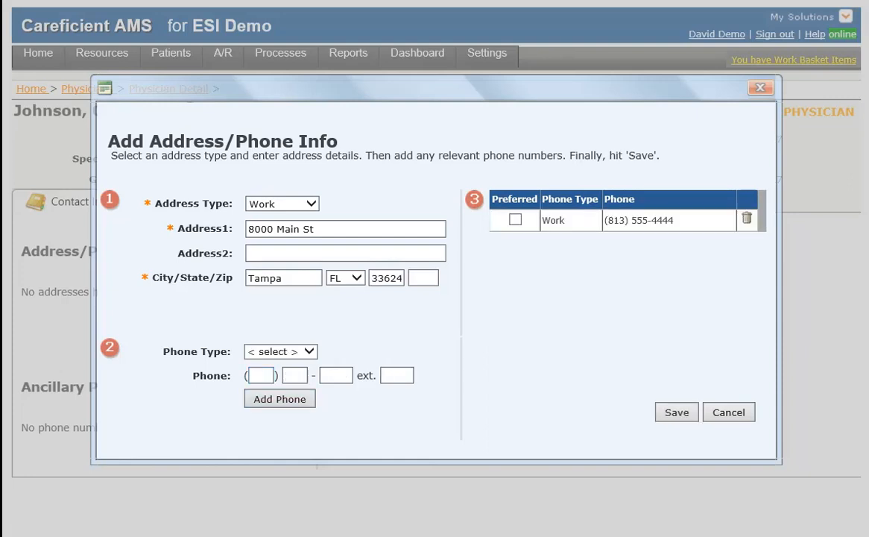
{"action": "left_click", "coordinate": [281, 351]}
{"action": "left_click", "coordinate": [261, 387]}
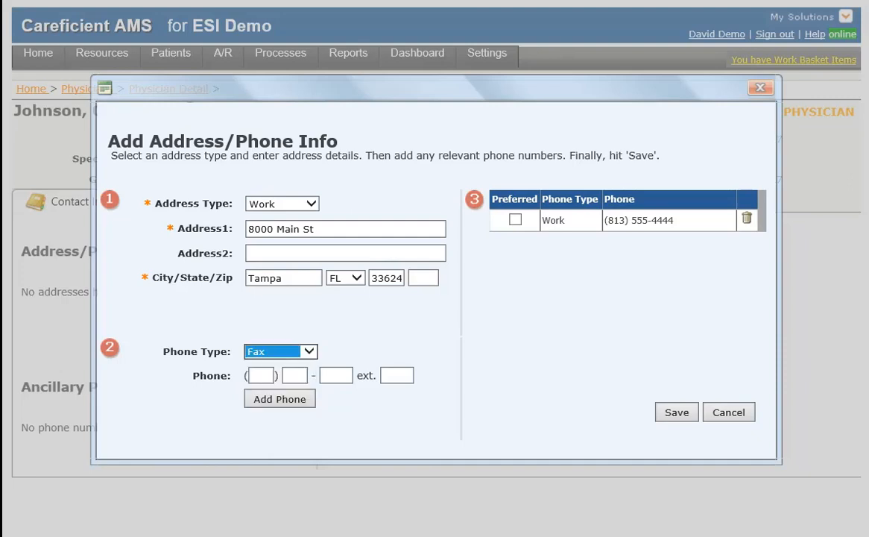
{"action": "left_click", "coordinate": [261, 375]}
{"action": "type", "text": "8"}
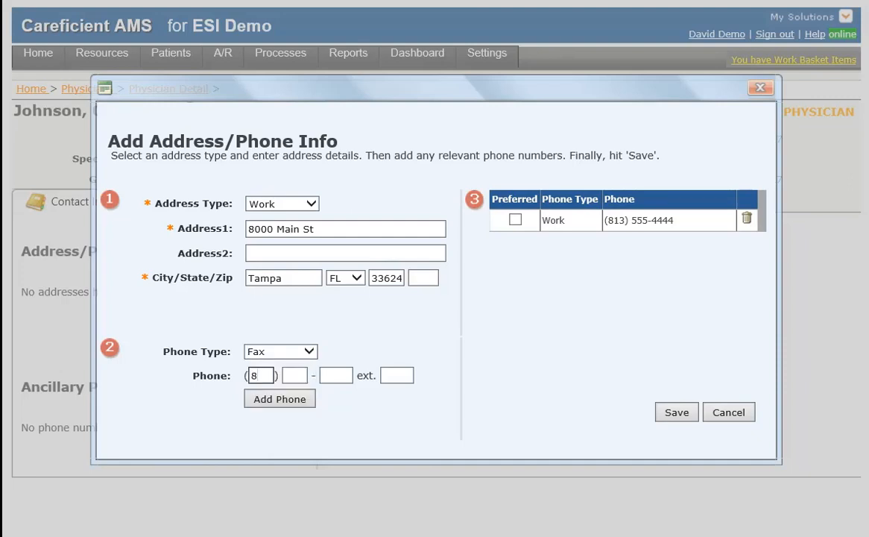
{"action": "type", "text": "13) 44"}
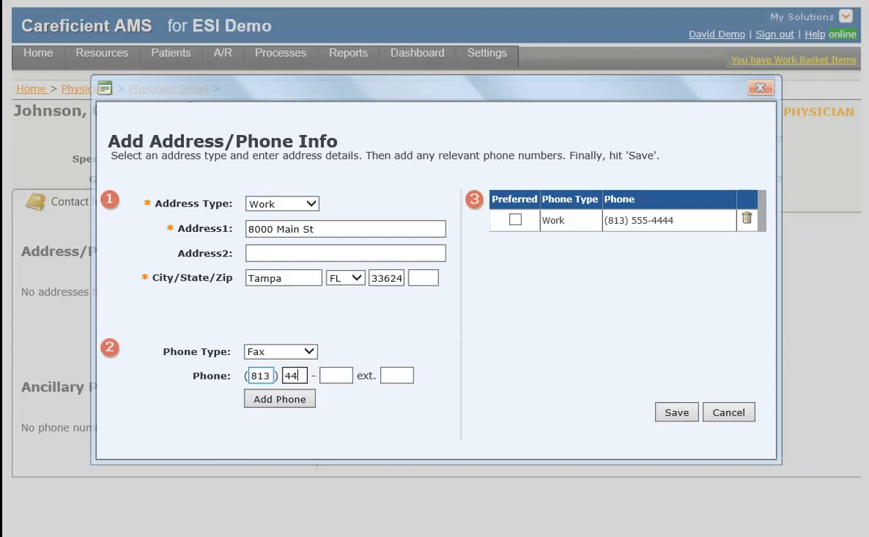
{"action": "type", "text": "4 - 5555"}
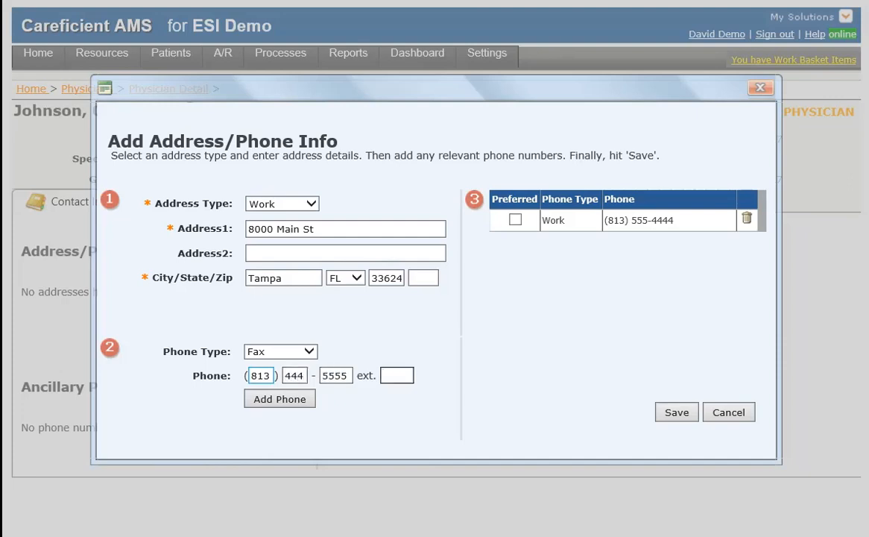
{"action": "left_click", "coordinate": [279, 399]}
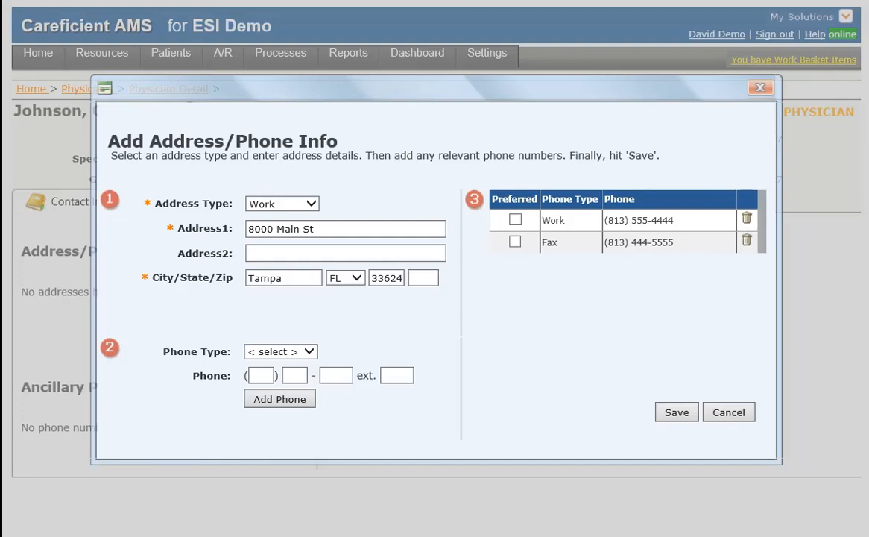
- Mark the work phone as preferred and save the address and phone details
{"action": "left_click", "coordinate": [516, 219]}
{"action": "left_click", "coordinate": [677, 412]}
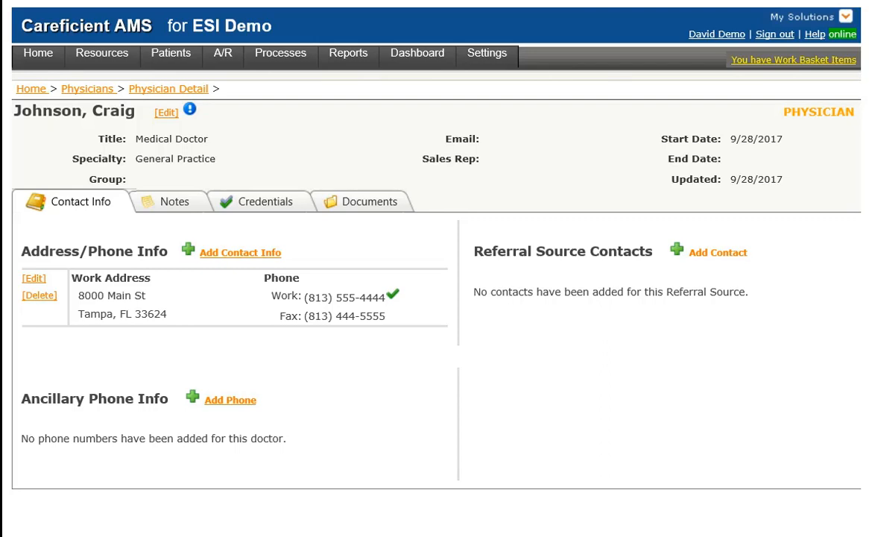
{"action": "left_click", "coordinate": [718, 252]}
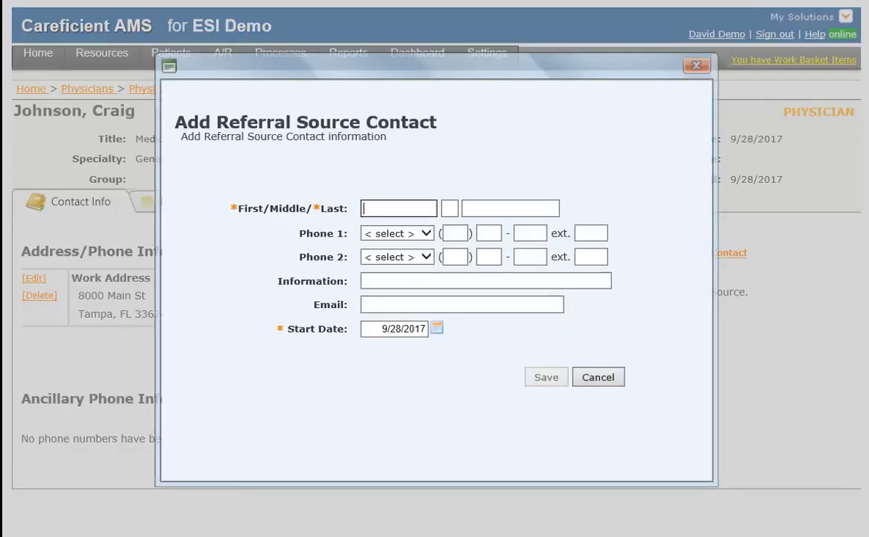
- Enter the contact's first and last name and a Work phone number
{"action": "type", "text": "Sally"}
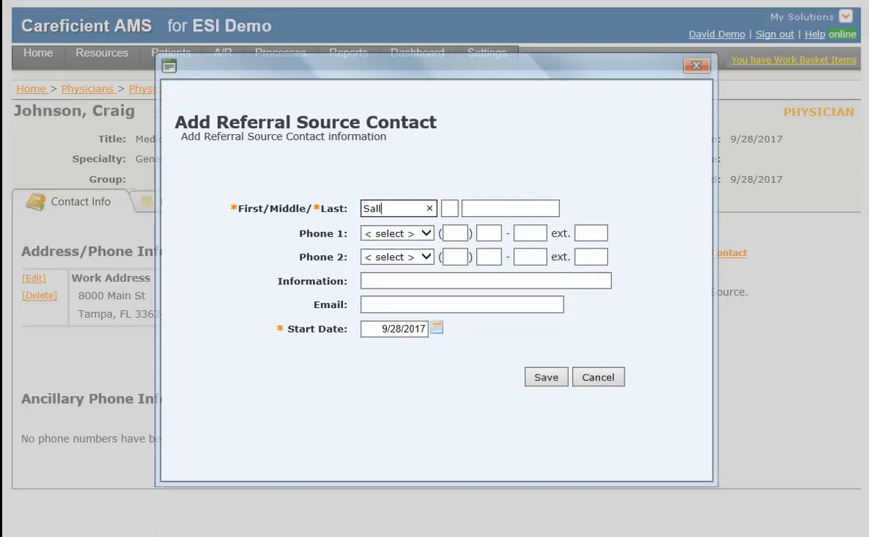
{"action": "key", "text": "Tab"}
{"action": "key", "text": "Tab"}
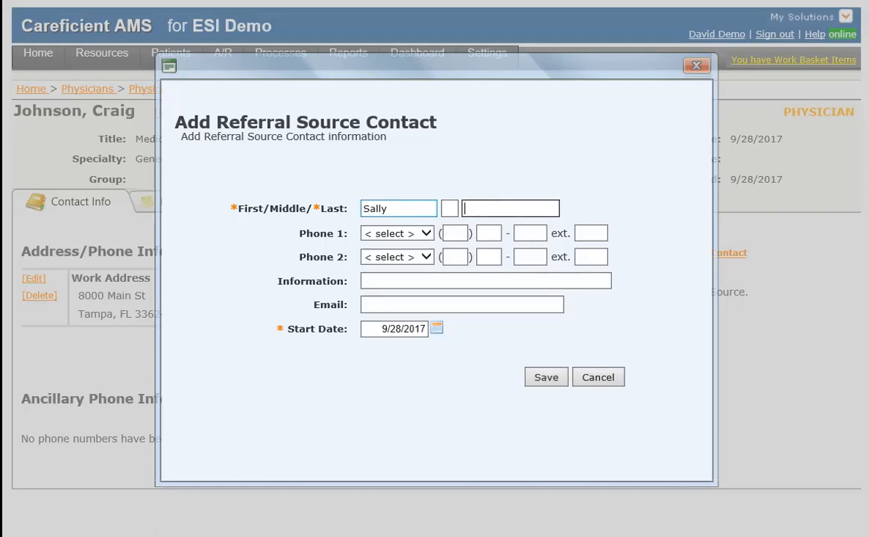
{"action": "type", "text": "Morgan"}
{"action": "key", "text": "Tab"}
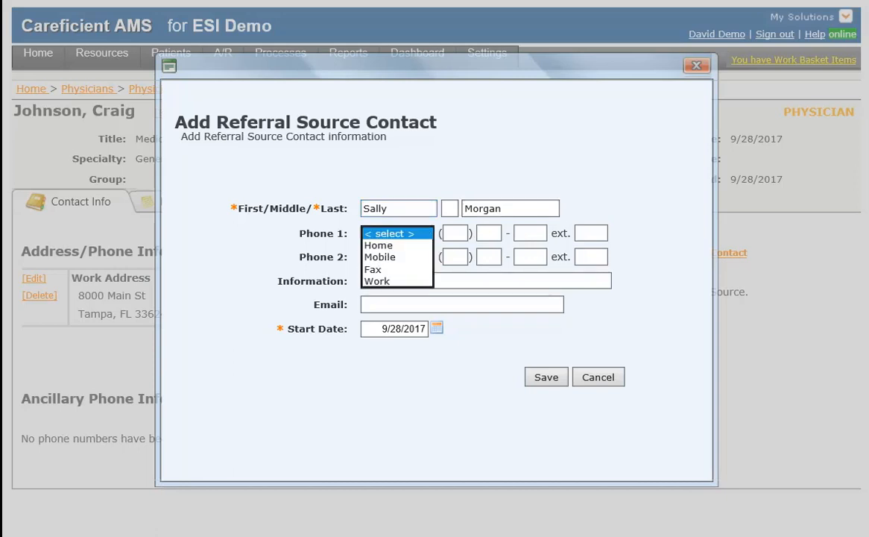
{"action": "key", "text": "Down"}
{"action": "key", "text": "Down"}
{"action": "key", "text": "Down"}
{"action": "key", "text": "Down"}
{"action": "key", "text": "Return"}
{"action": "key", "text": "Tab"}
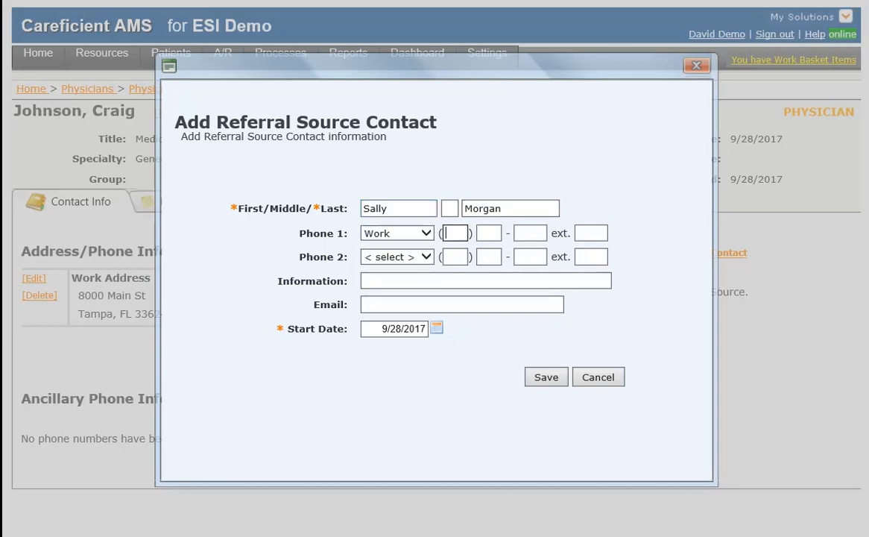
{"action": "type", "text": "813)"}
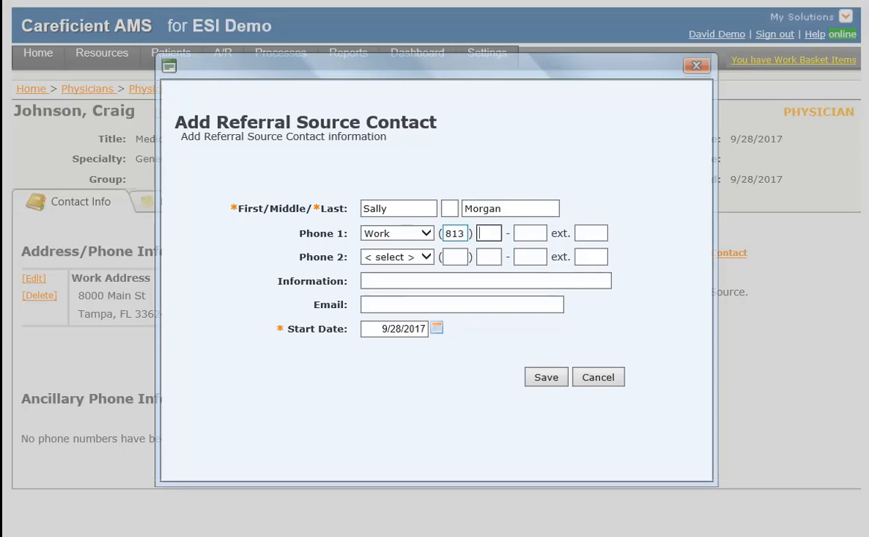
{"action": "type", "text": " 777 - 888888"}
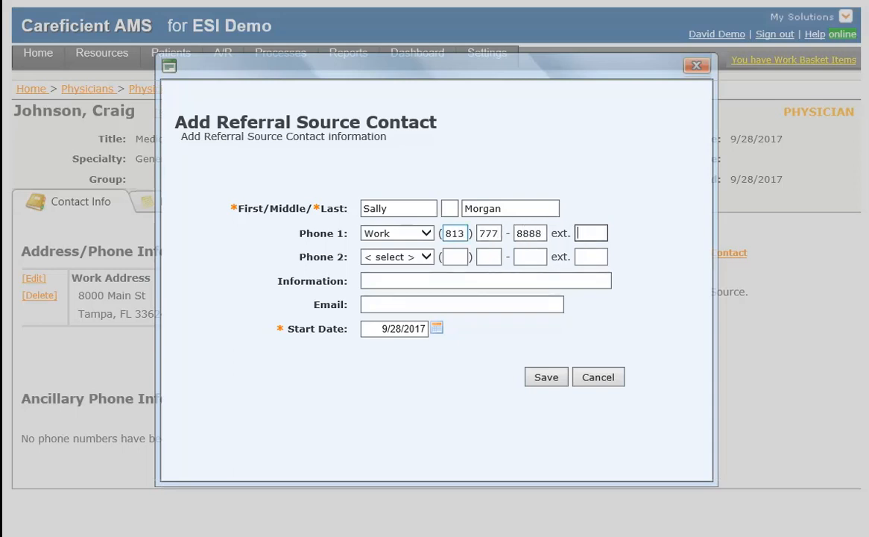
- Set the contact's information to 'Office Manager/ Nurse' and save the contact
{"action": "left_click", "coordinate": [485, 281]}
{"action": "type", "text": "Office "}
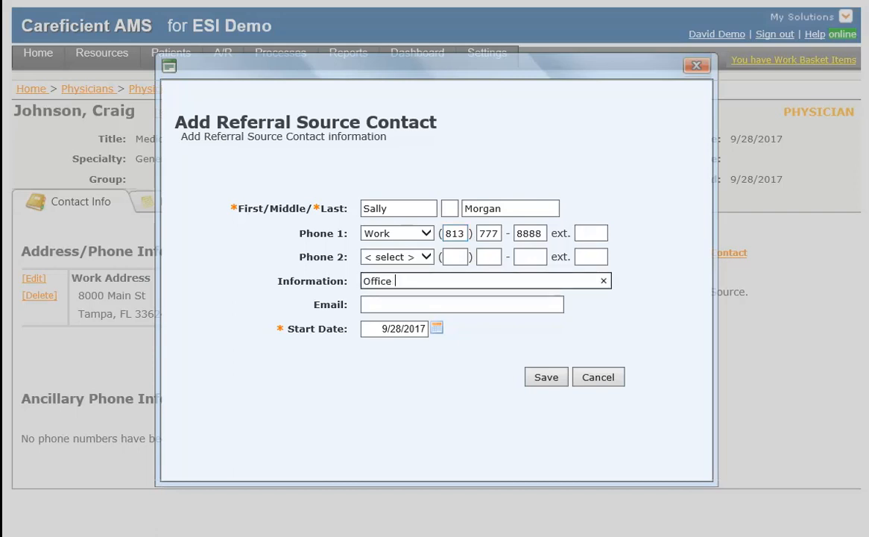
{"action": "type", "text": "Manager/ NMu"}
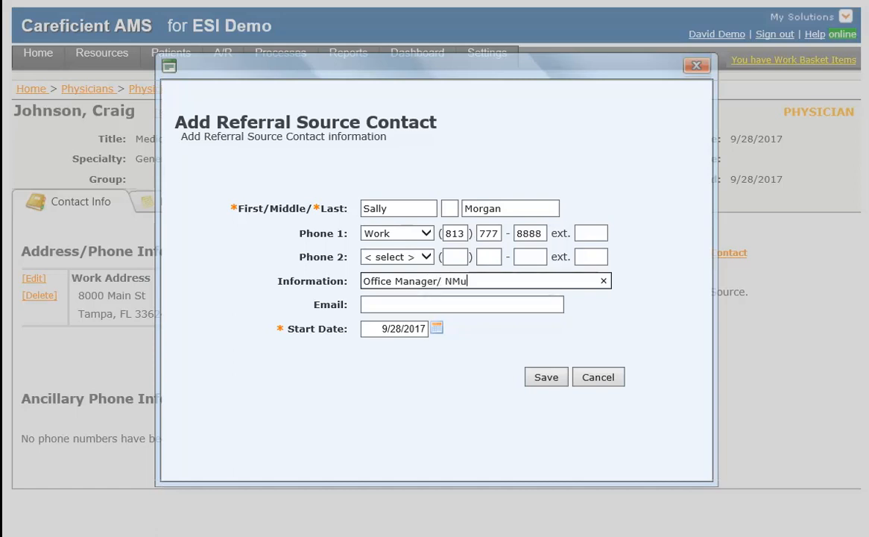
{"action": "key", "text": "BackSpace"}
{"action": "key", "text": "BackSpace"}
{"action": "type", "text": "urse"}
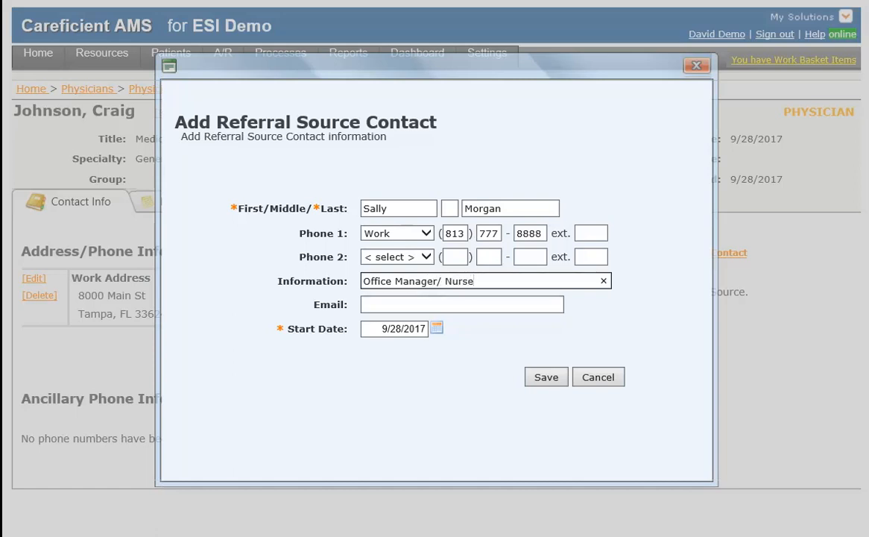
{"action": "key", "text": "Tab"}
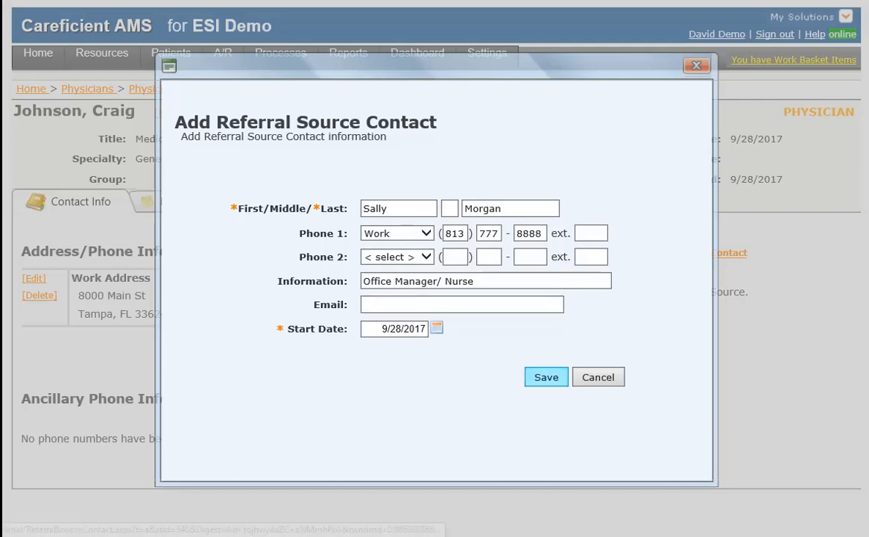
{"action": "left_click", "coordinate": [545, 376]}
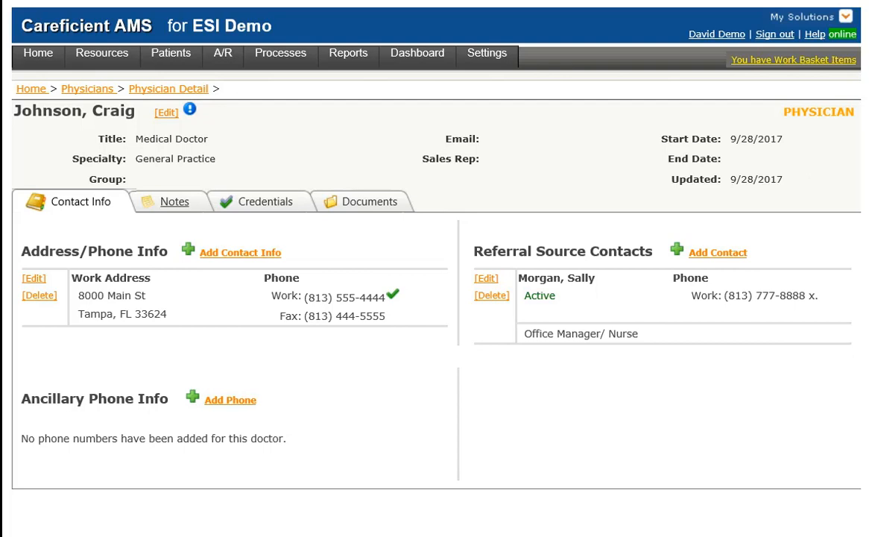
{"action": "left_click", "coordinate": [174, 202]}
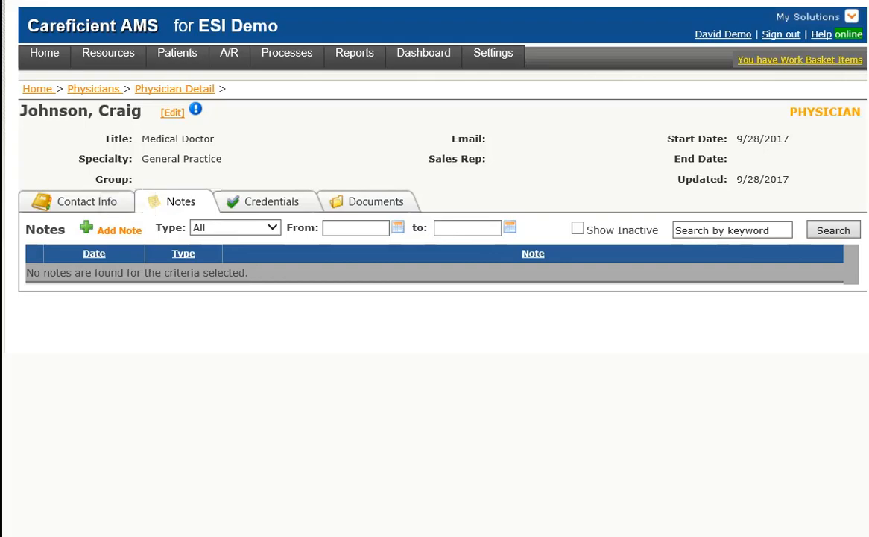
- Add a note of type Office Hours reading '8:30a - 5:30p' and save it
{"action": "left_click", "coordinate": [111, 229]}
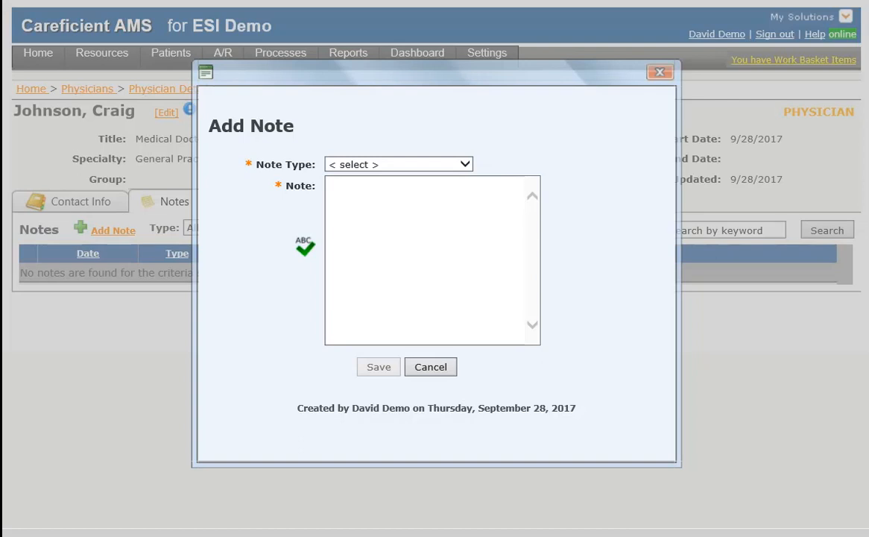
{"action": "left_click", "coordinate": [465, 164]}
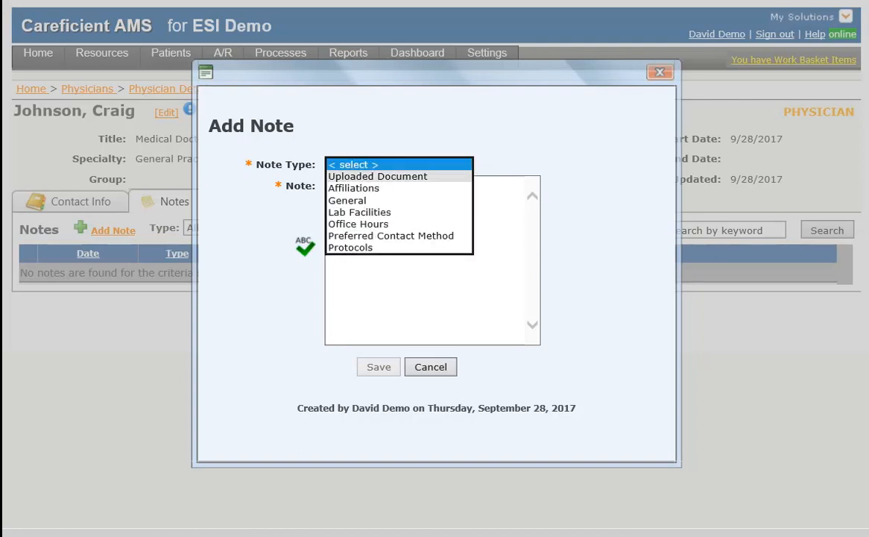
{"action": "left_click", "coordinate": [358, 224]}
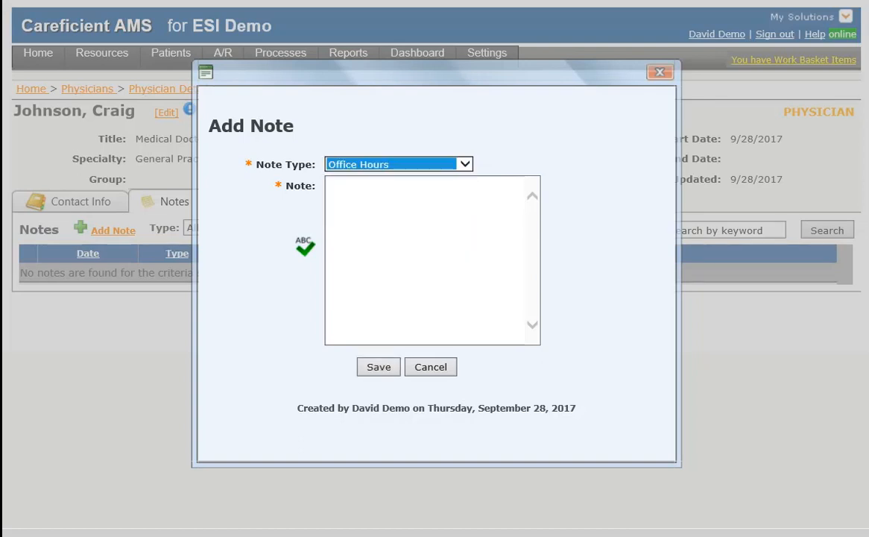
{"action": "type", "text": "8"}
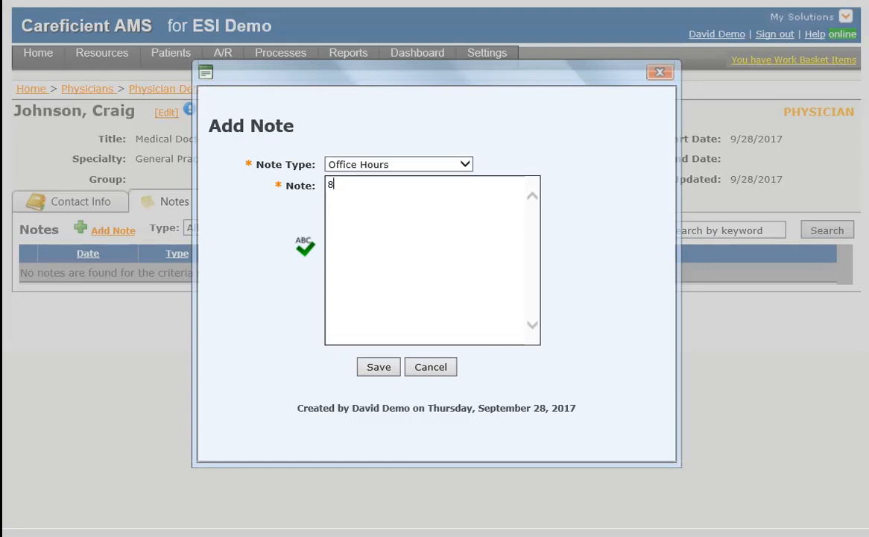
{"action": "type", "text": ":30a - 5:30p"}
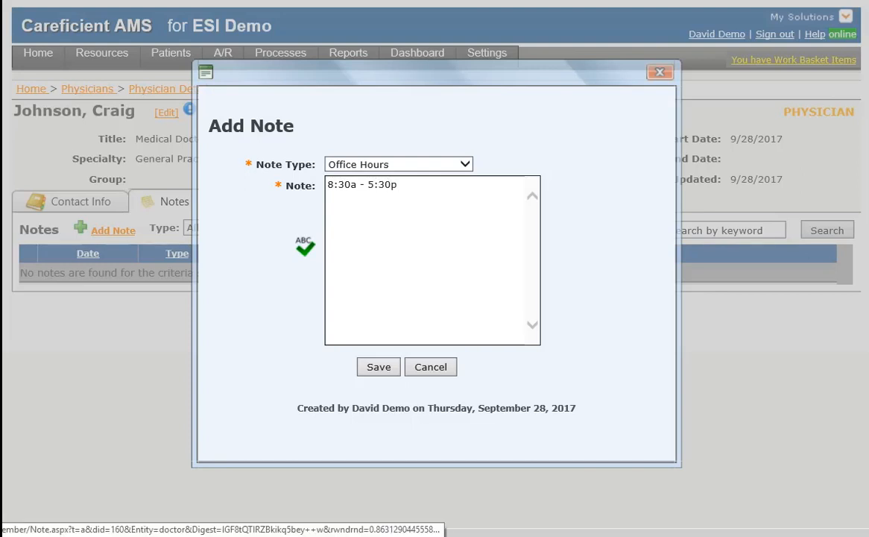
{"action": "left_click", "coordinate": [379, 367]}
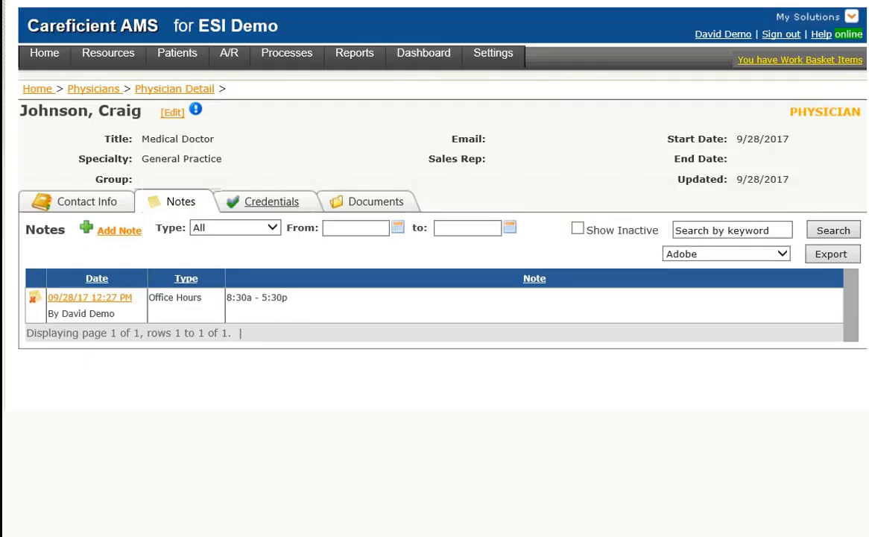
- Start a new license under Credentials with the license number and state Florida
{"action": "left_click", "coordinate": [271, 201]}
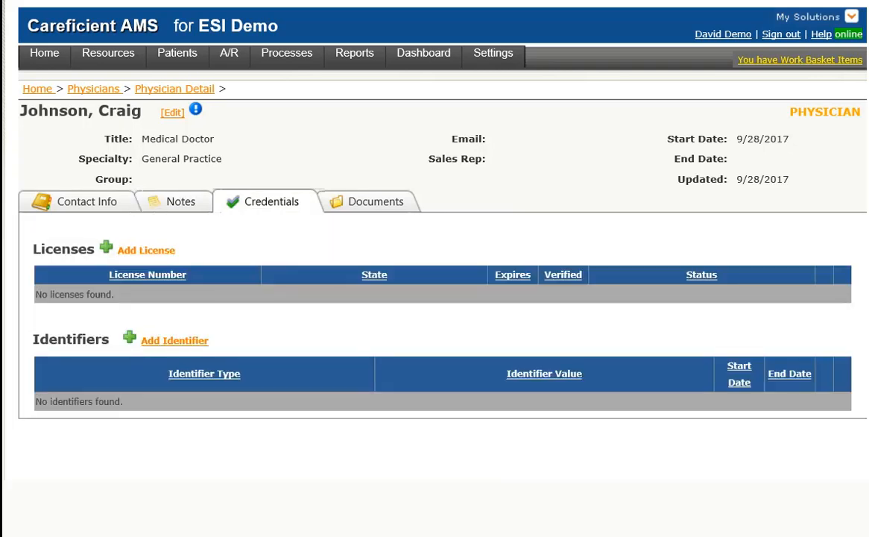
{"action": "left_click", "coordinate": [146, 251]}
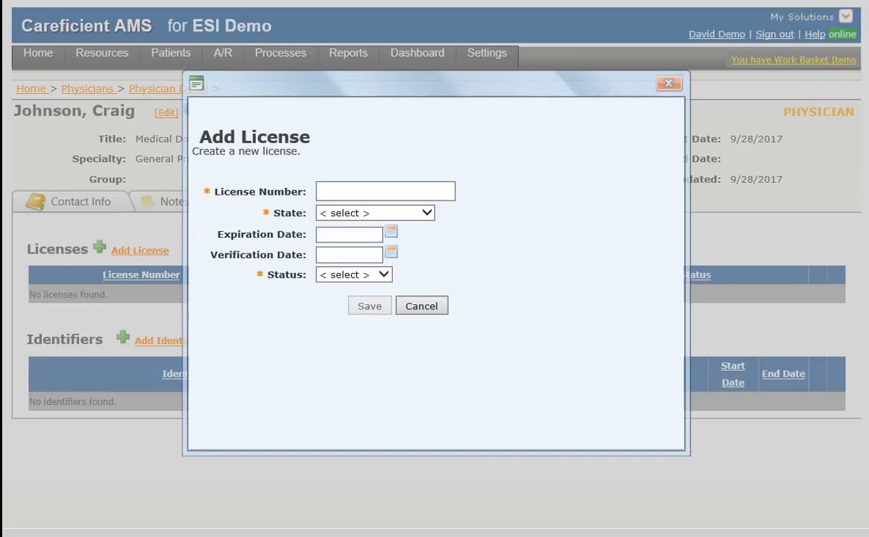
{"action": "type", "text": "123"}
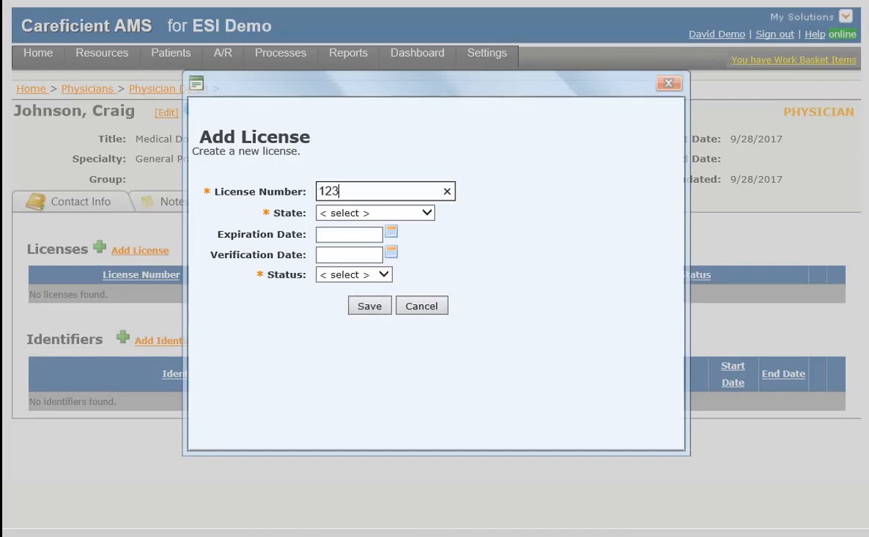
{"action": "type", "text": "456"}
{"action": "left_click", "coordinate": [426, 214]}
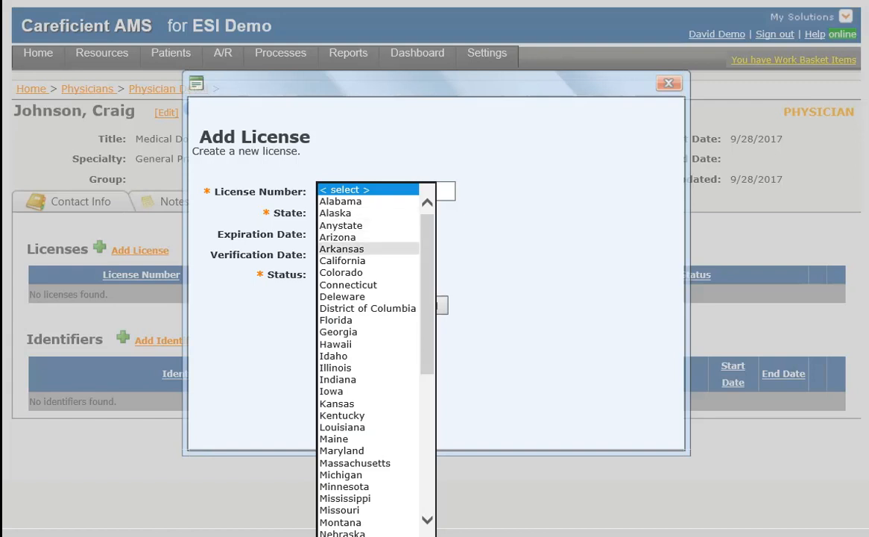
{"action": "left_click", "coordinate": [336, 320]}
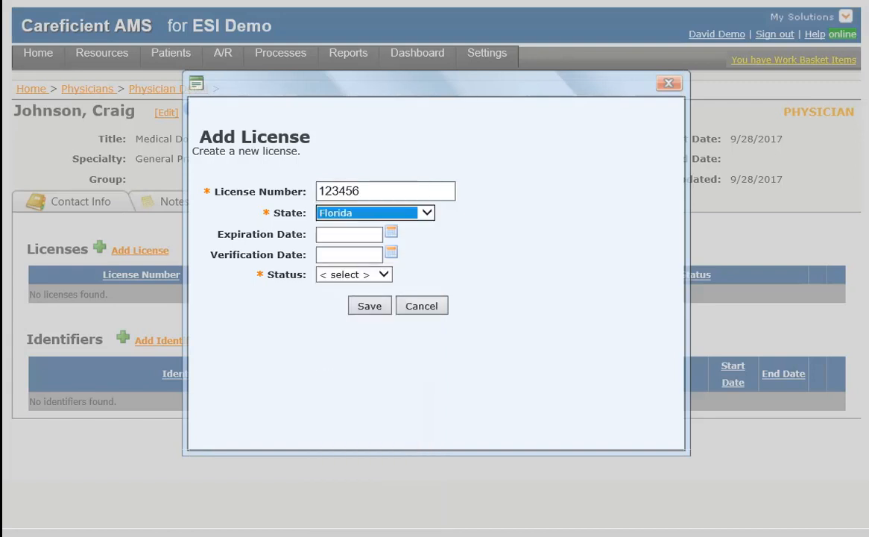
- Set expiration 01/01/2020, verification 01/01/2017, status Active, and save the license
{"action": "left_click", "coordinate": [349, 234]}
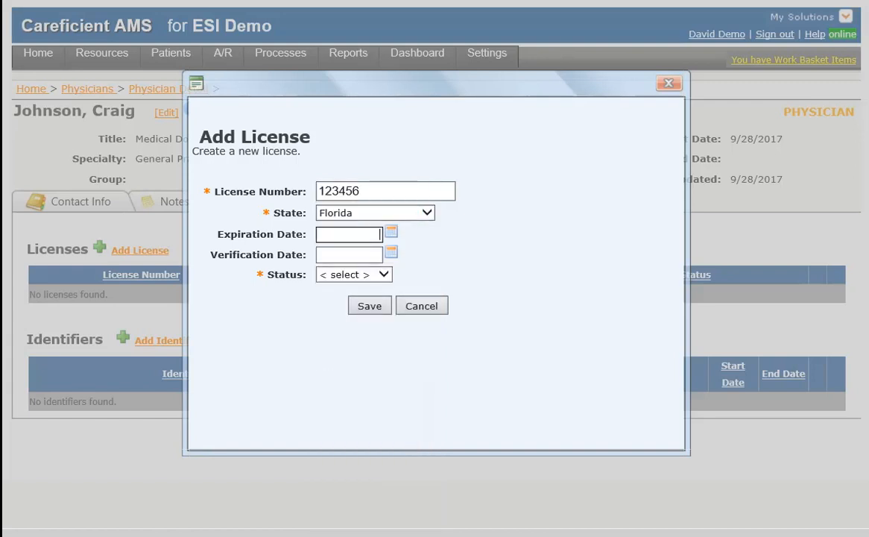
{"action": "type", "text": "01012020"}
{"action": "key", "text": "Tab"}
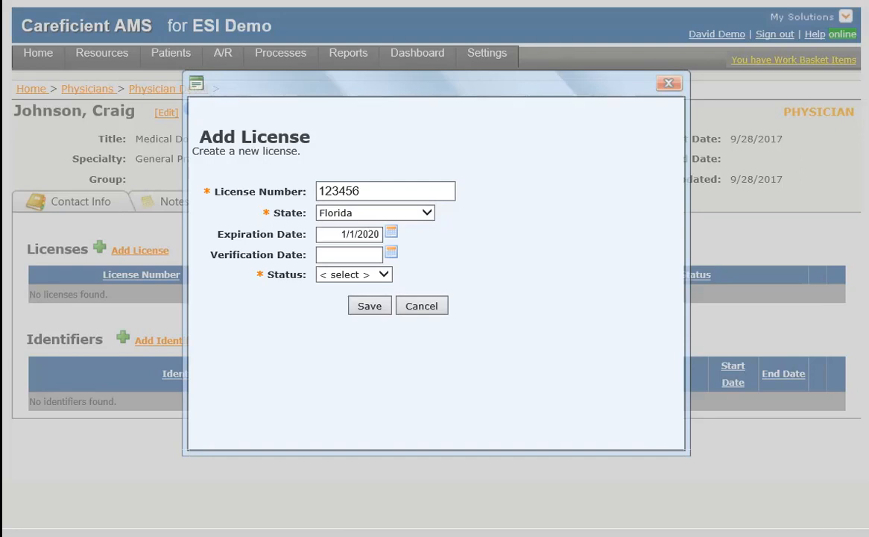
{"action": "key", "text": "Tab"}
{"action": "type", "text": "0101201"}
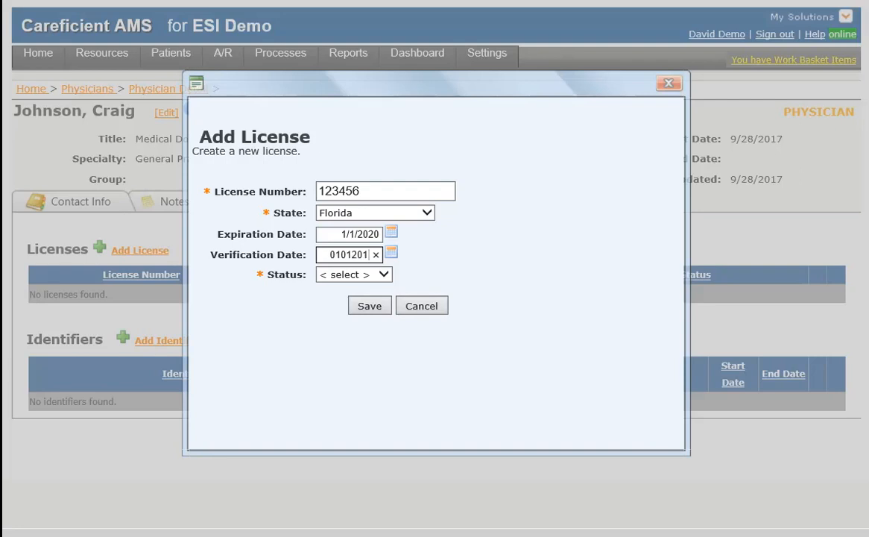
{"action": "type", "text": "7"}
{"action": "key", "text": "Tab"}
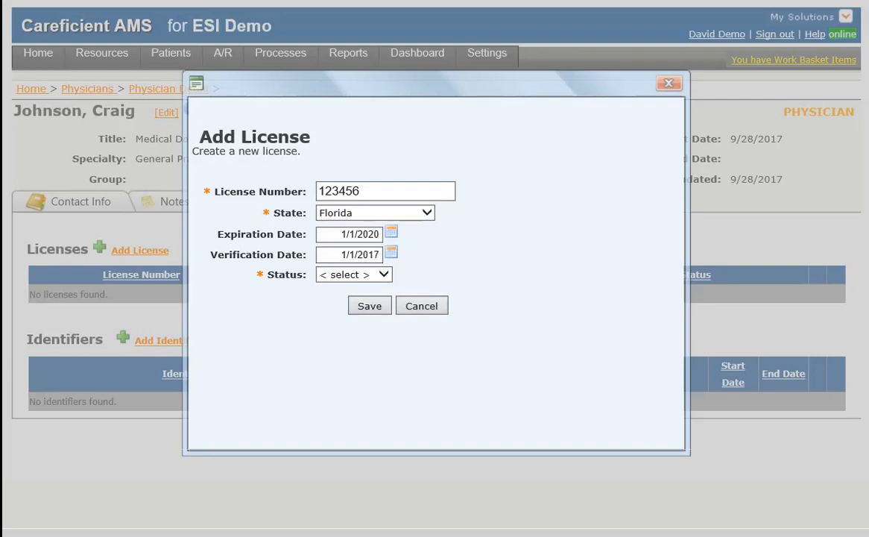
{"action": "left_click", "coordinate": [383, 275]}
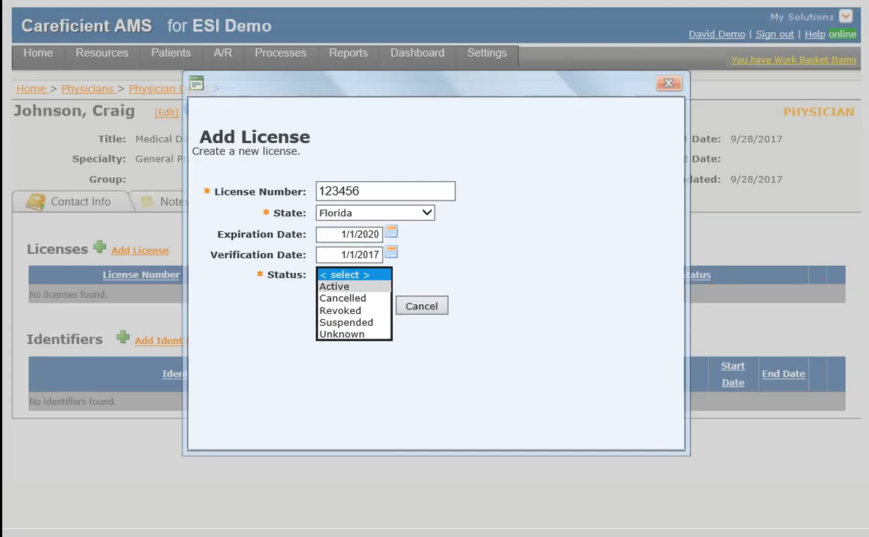
{"action": "left_click", "coordinate": [335, 287]}
{"action": "left_click", "coordinate": [370, 306]}
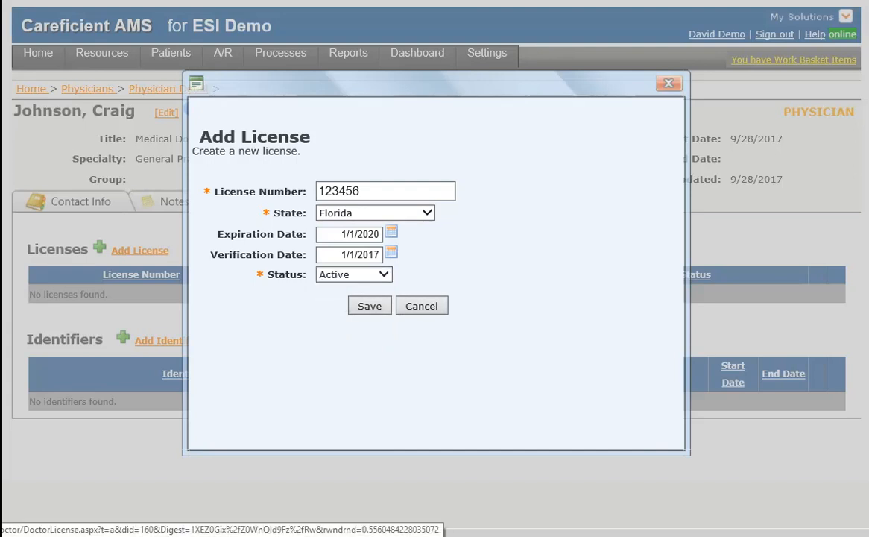
{"action": "left_click", "coordinate": [370, 306]}
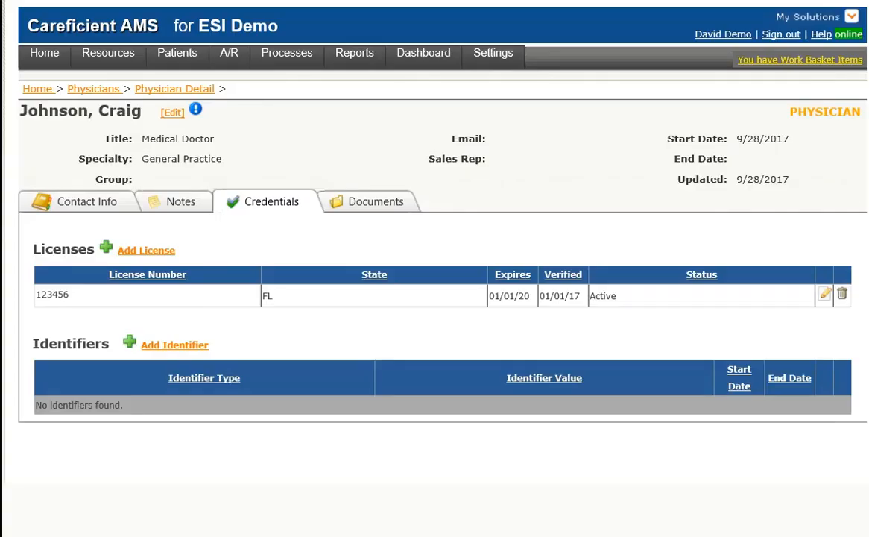
- Add a Tax identification number identifier with the physician's tax ID, keeping start date 9/28/2017
{"action": "left_click", "coordinate": [175, 345]}
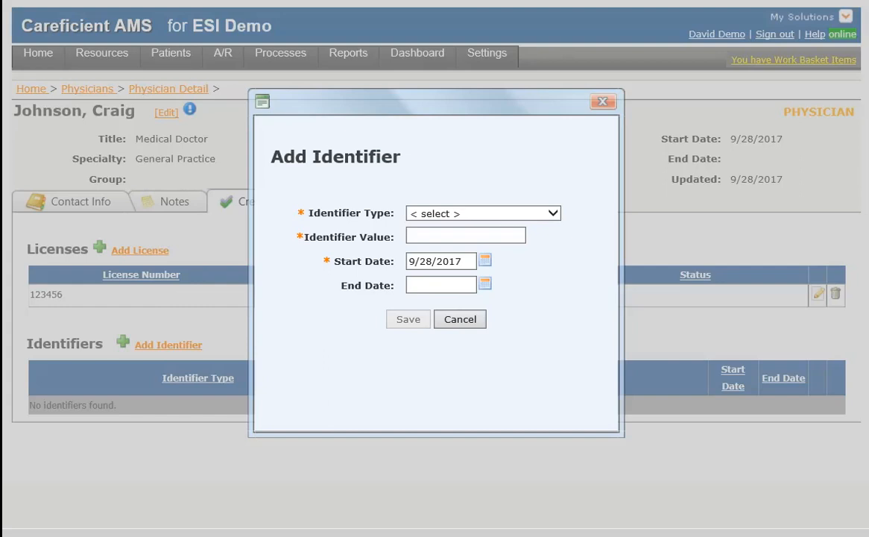
{"action": "left_click", "coordinate": [484, 213]}
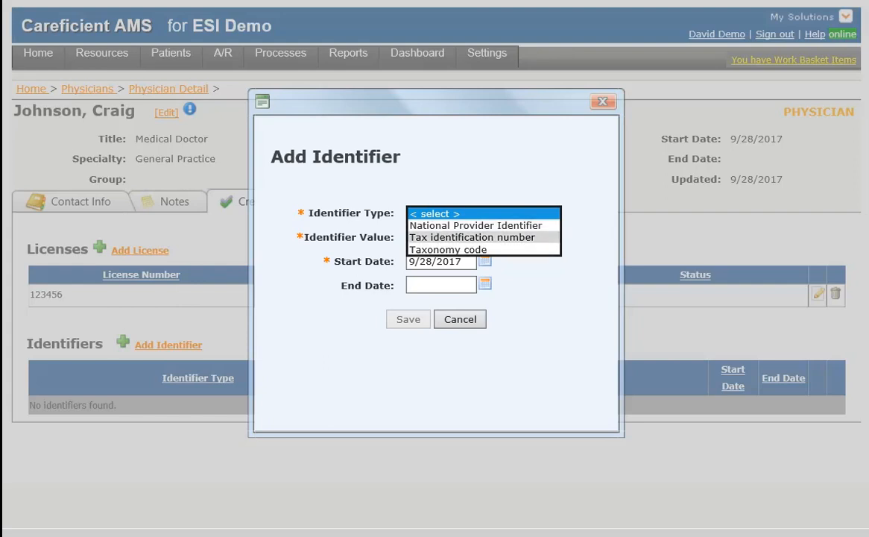
{"action": "left_click", "coordinate": [472, 238]}
{"action": "left_click", "coordinate": [466, 236]}
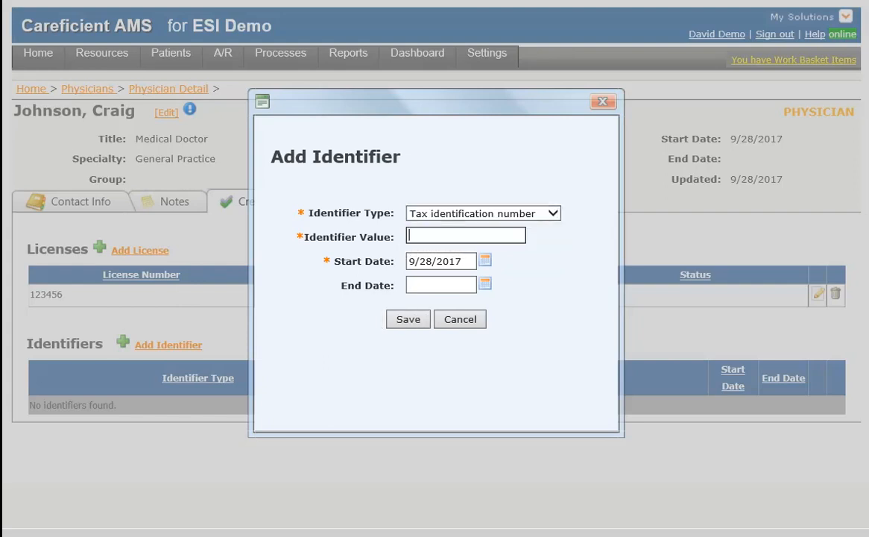
{"action": "type", "text": "124555489"}
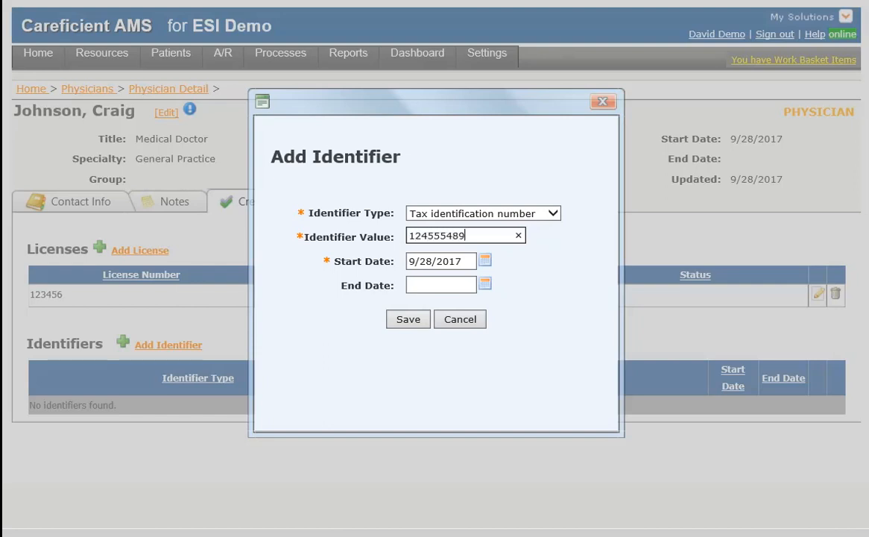
{"action": "type", "text": "1"}
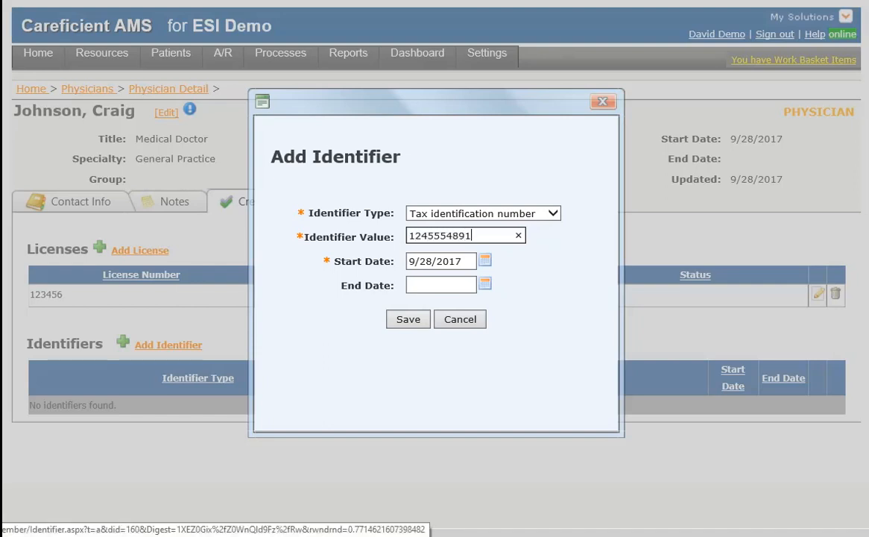
{"action": "key", "text": "Tab"}
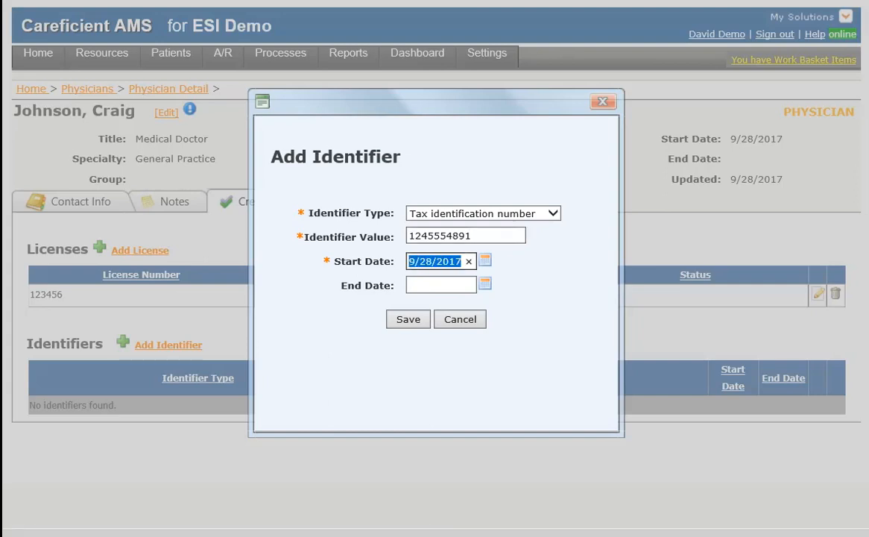
{"action": "key", "text": "Tab"}
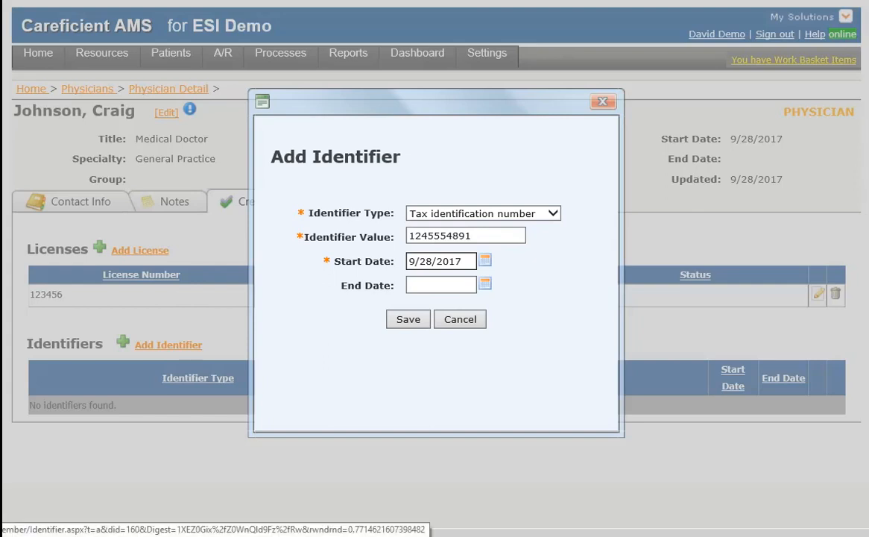
{"action": "left_click", "coordinate": [409, 319]}
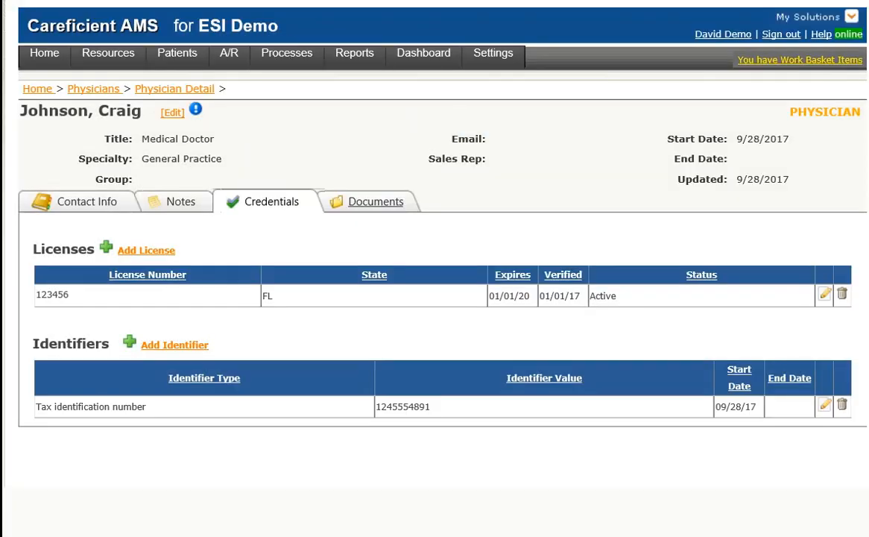
- Begin a document upload typed Physician License Info, status Complete, described 'Physician Validated License Information'
{"action": "left_click", "coordinate": [376, 201]}
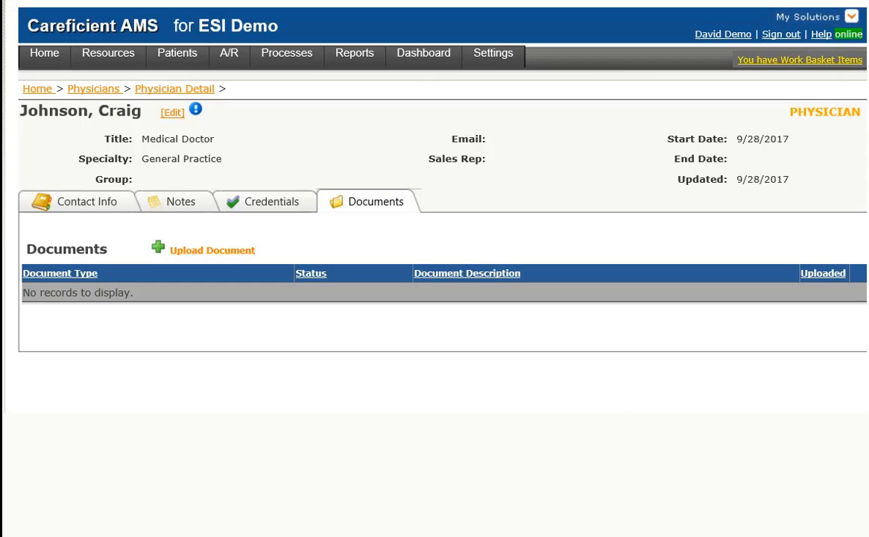
{"action": "left_click", "coordinate": [212, 251]}
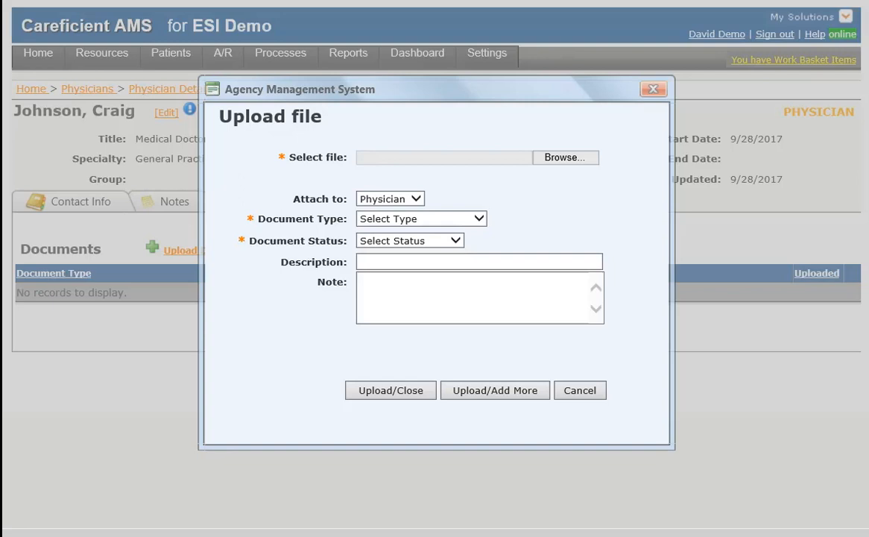
{"action": "left_click", "coordinate": [480, 219]}
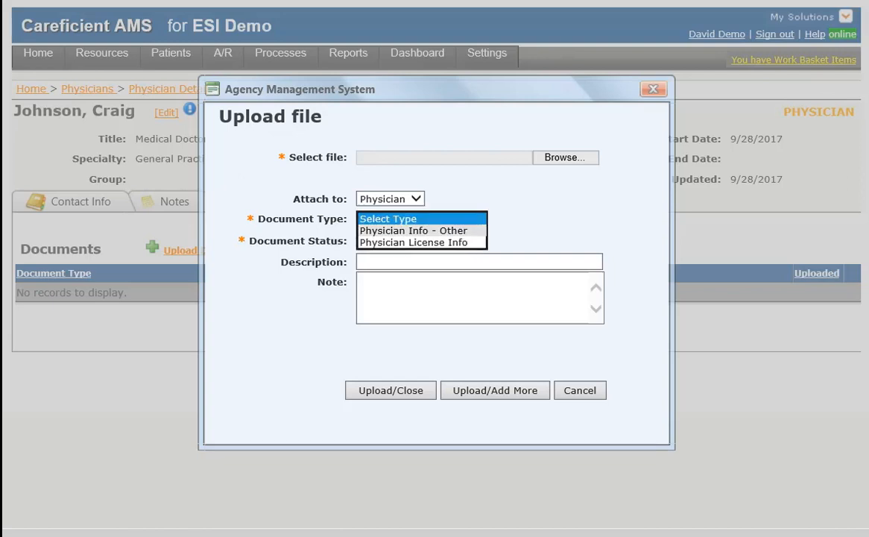
{"action": "left_click", "coordinate": [414, 242]}
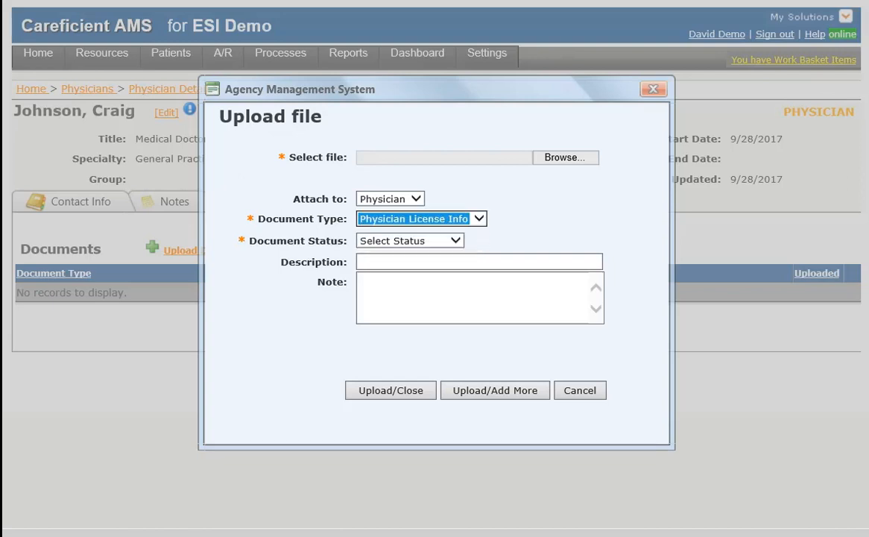
{"action": "left_click", "coordinate": [455, 241]}
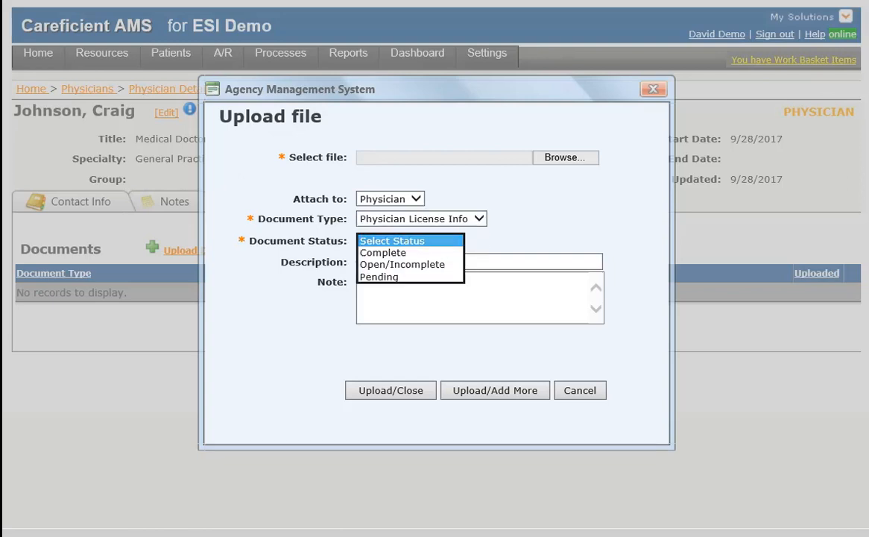
{"action": "left_click", "coordinate": [387, 253]}
{"action": "left_click", "coordinate": [417, 261]}
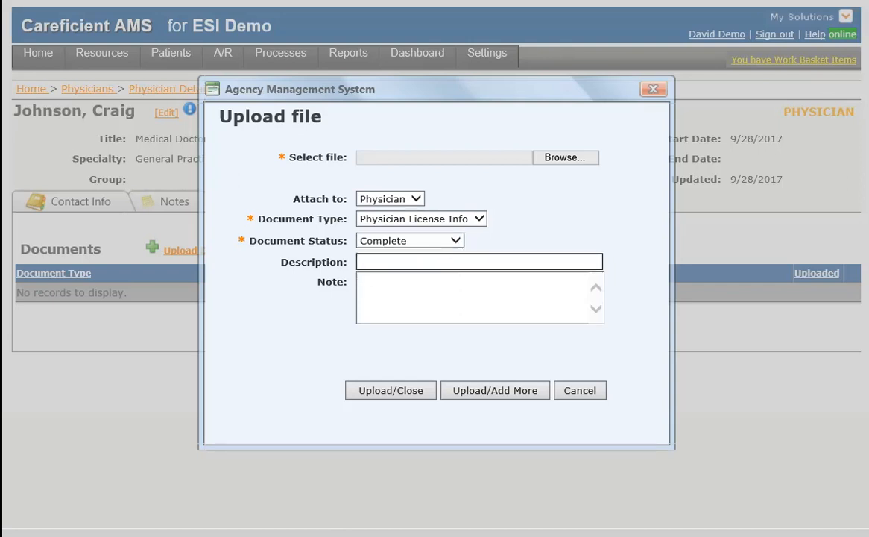
{"action": "type", "text": "Physician Valida"}
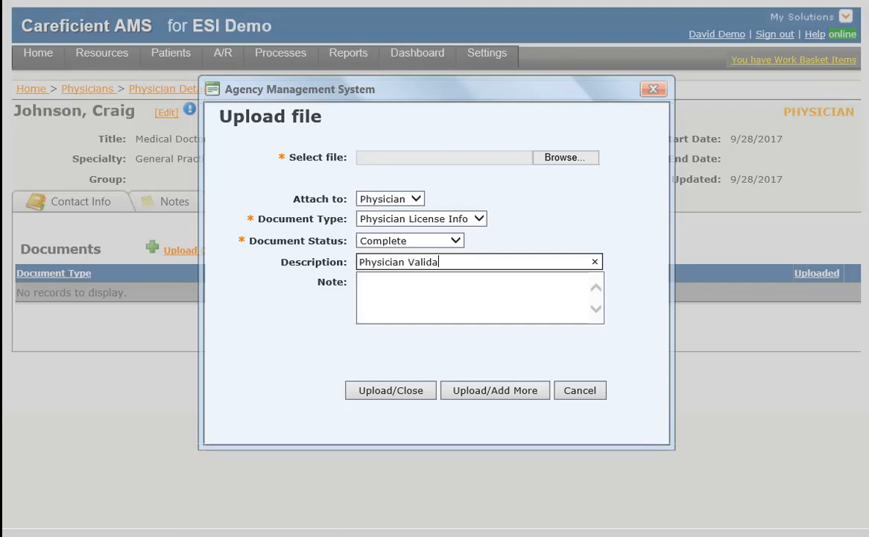
{"action": "type", "text": "ted License Information"}
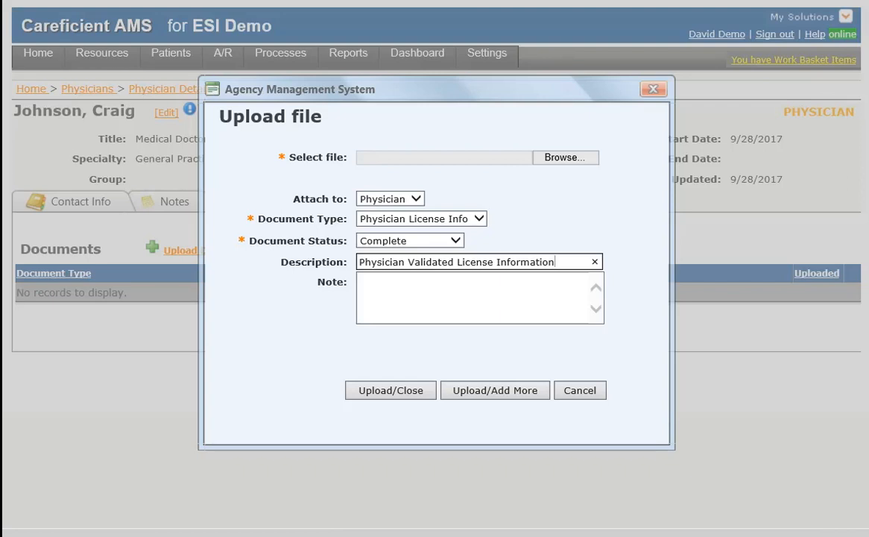
- Choose the Session 6 Accounts Receivable training PDF as the file to upload
{"action": "left_click", "coordinate": [565, 157]}
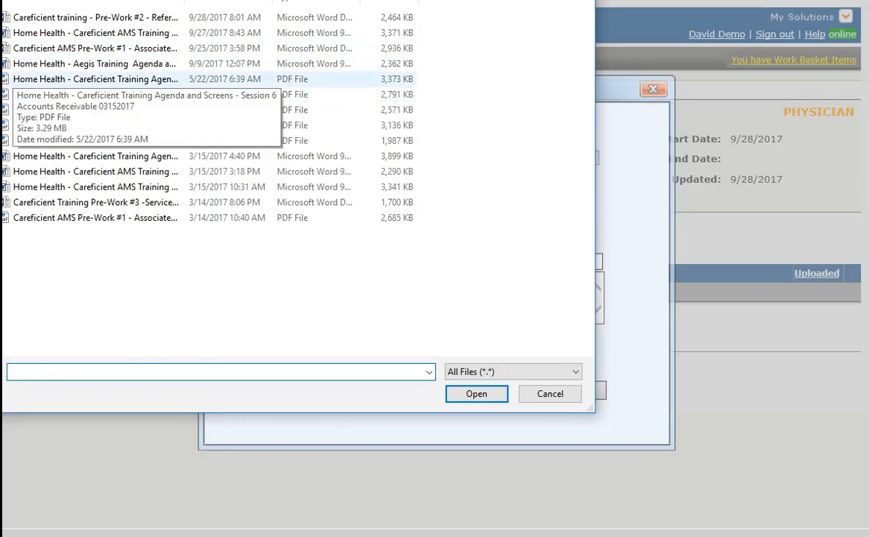
{"action": "left_click", "coordinate": [95, 79]}
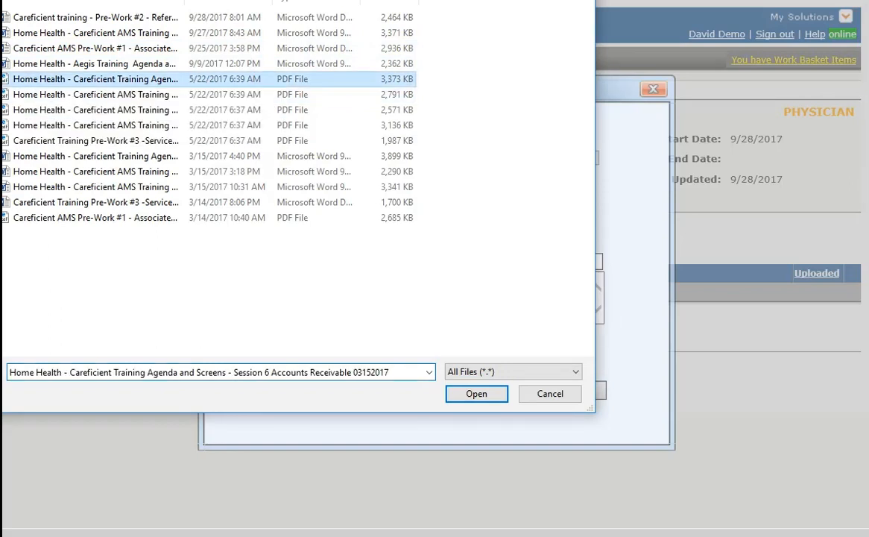
{"action": "left_click", "coordinate": [476, 394]}
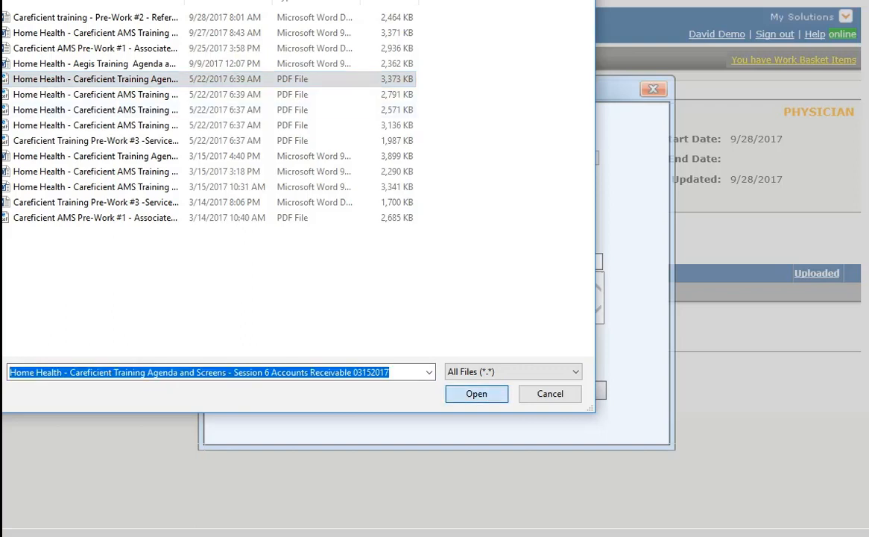